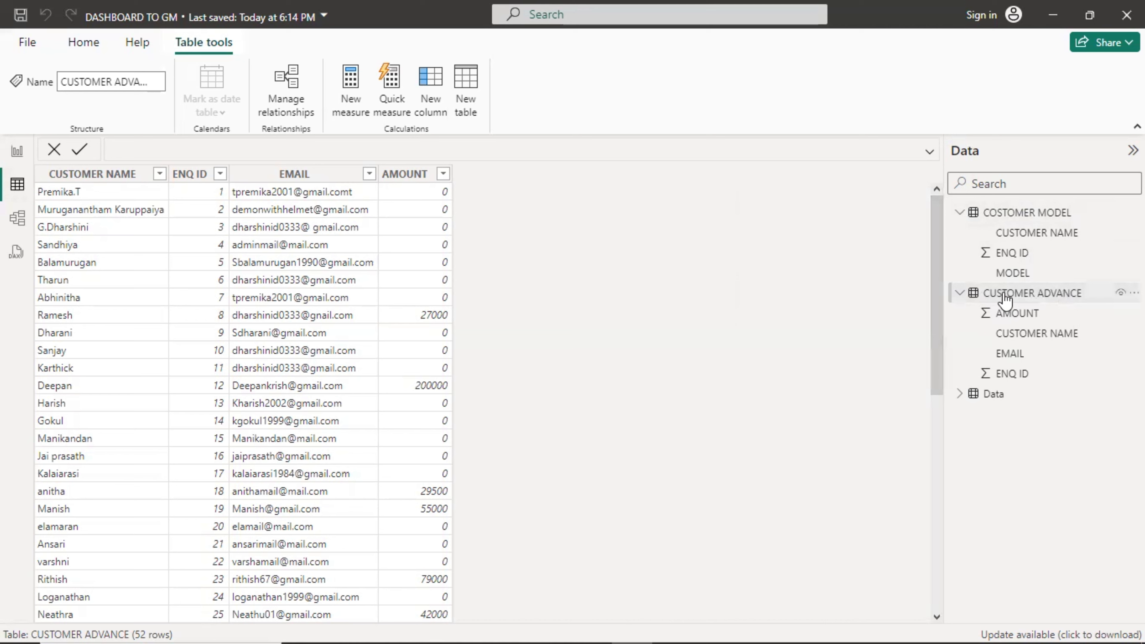
Step: Compare the columns of the CUSTOMER ADVANCE and COSTOMER MODEL tables
click(998, 293)
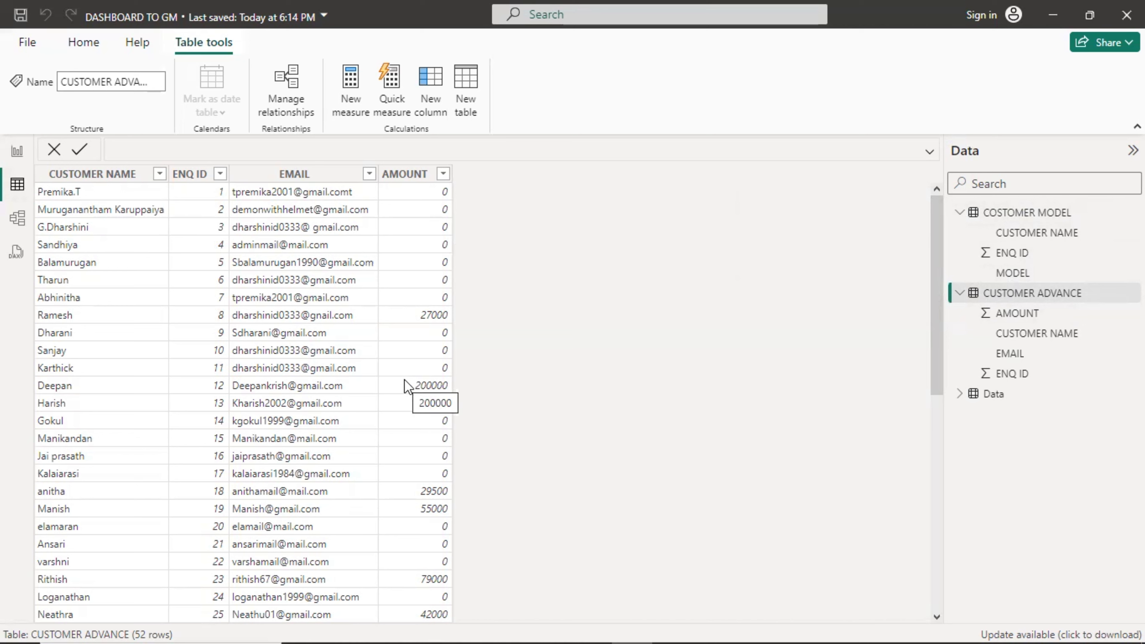
click(989, 218)
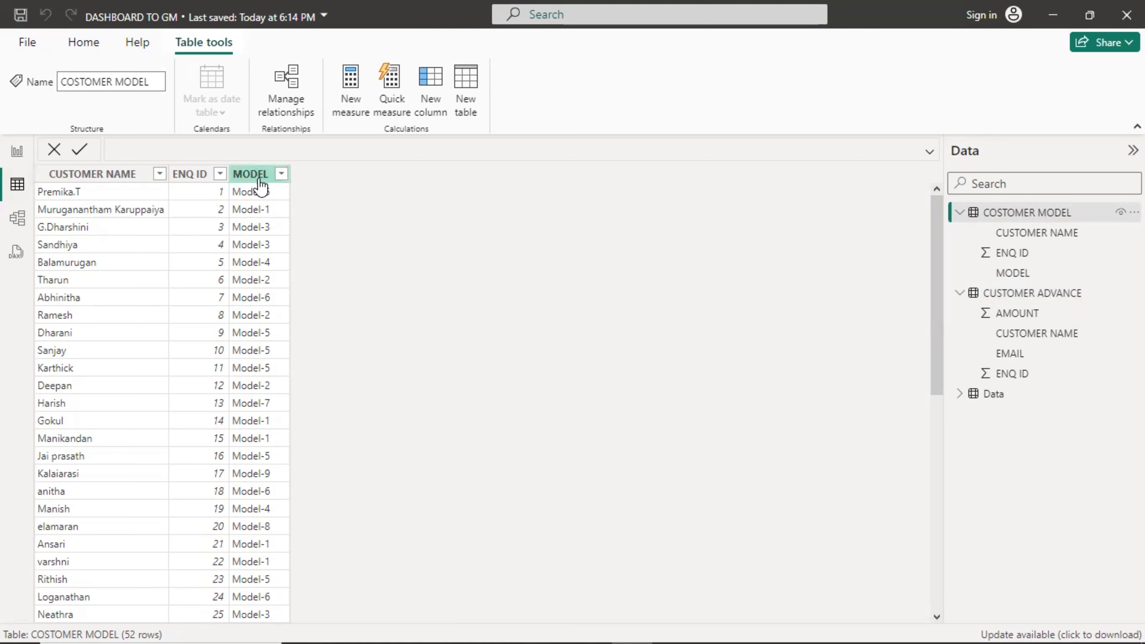
click(983, 294)
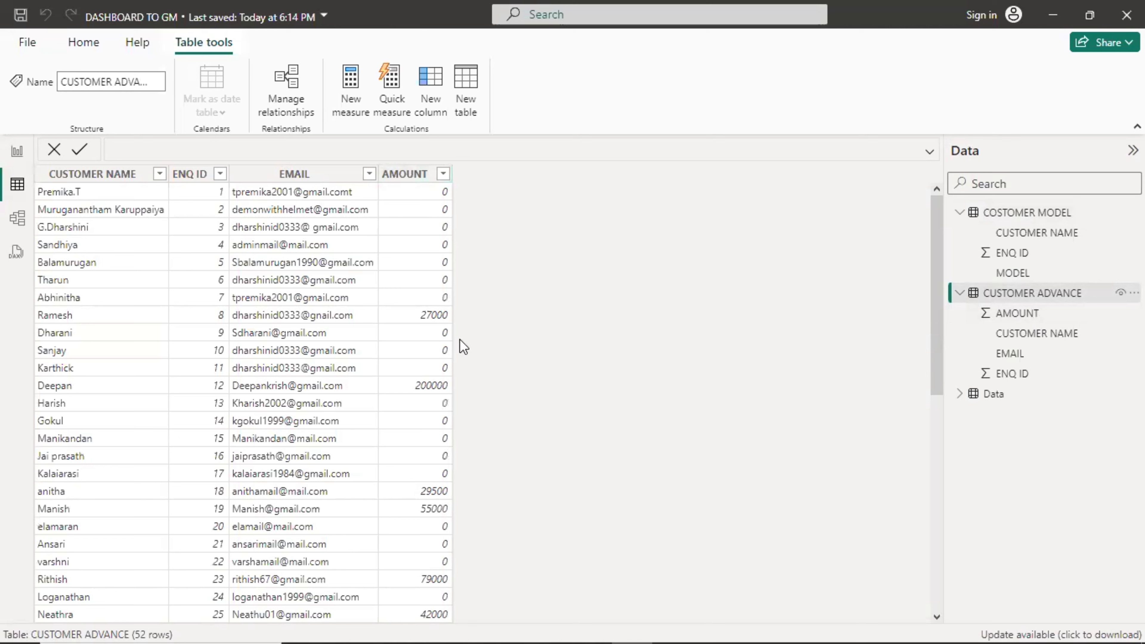
click(28, 43)
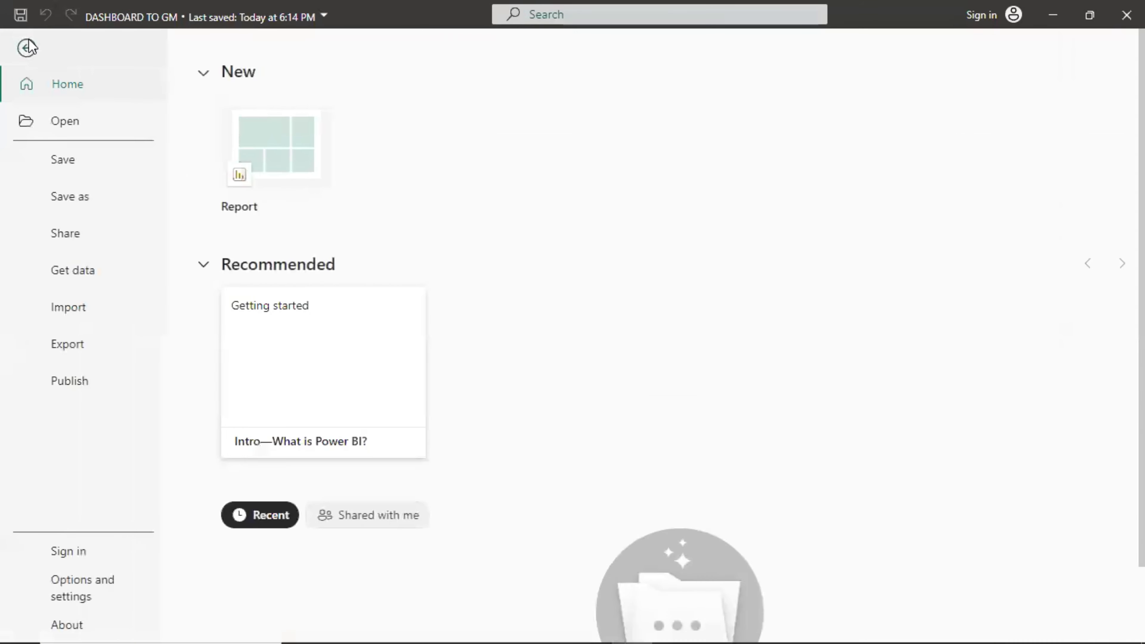
click(21, 45)
click(70, 46)
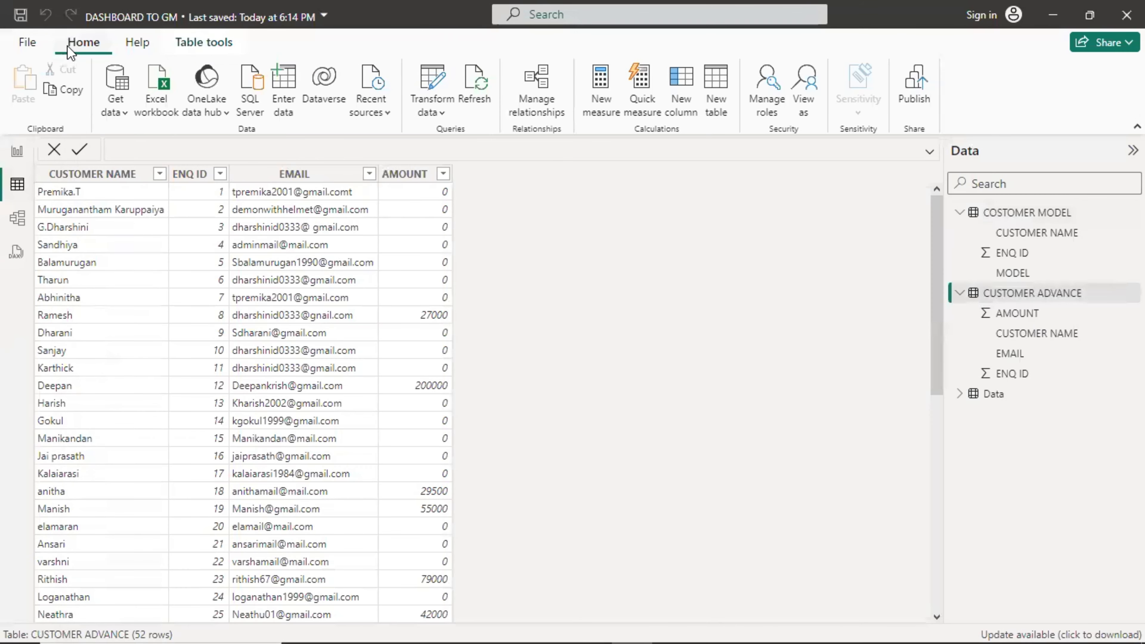
Step: Add a clustered column chart to report Page 7, move it towards the page centre and enlarge it
click(14, 152)
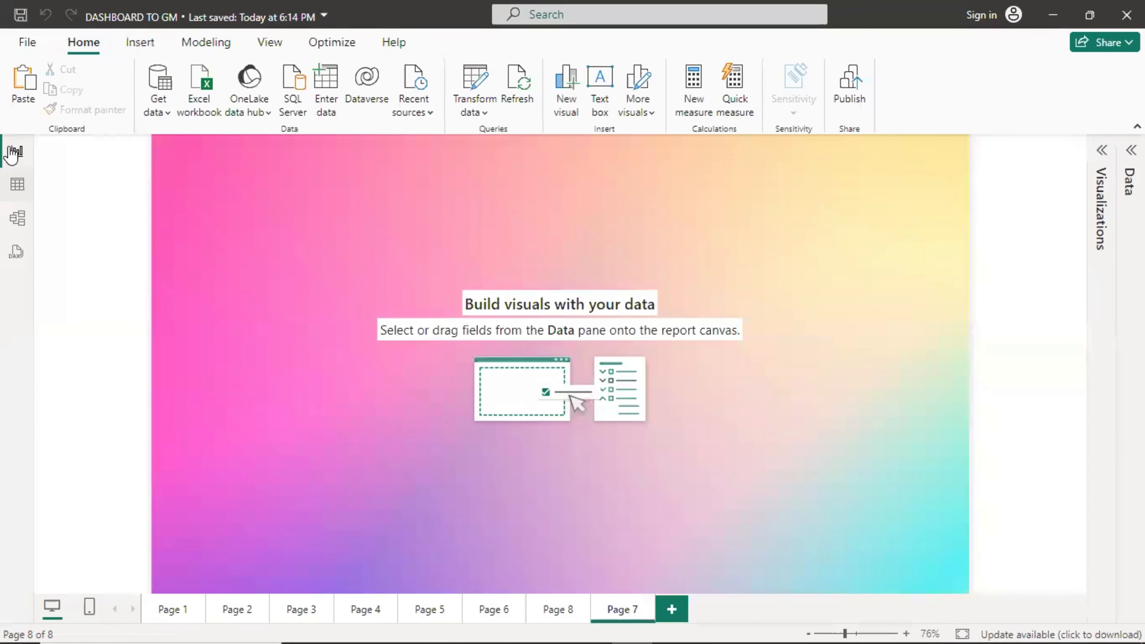
click(1102, 150)
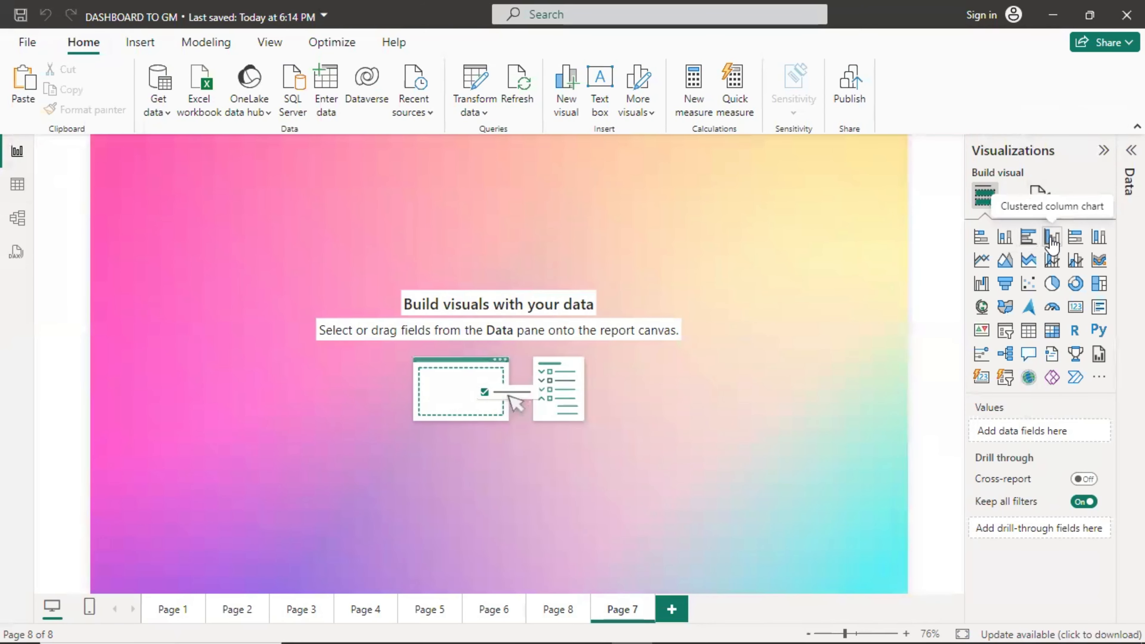
click(1052, 238)
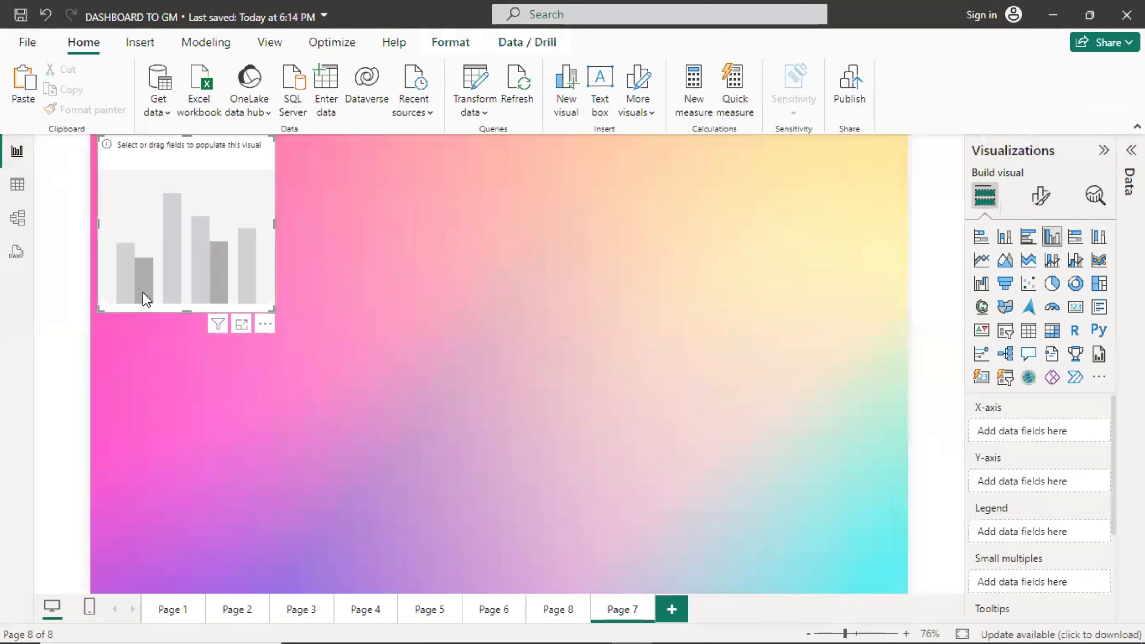
drag(273, 305, 402, 364)
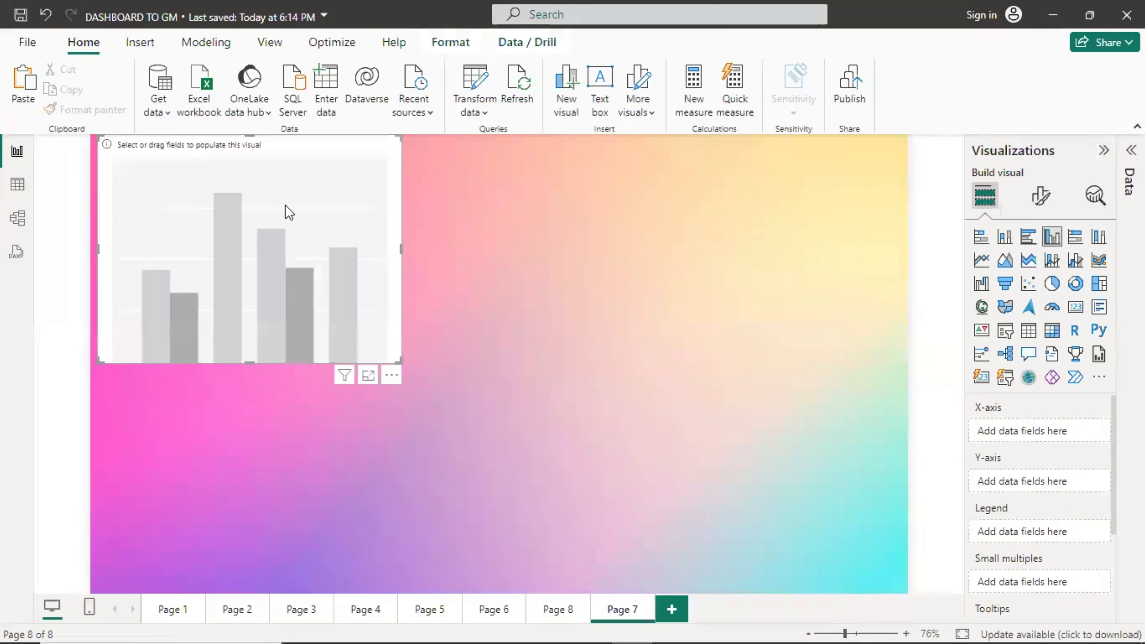
drag(277, 158, 397, 239)
drag(518, 444, 765, 560)
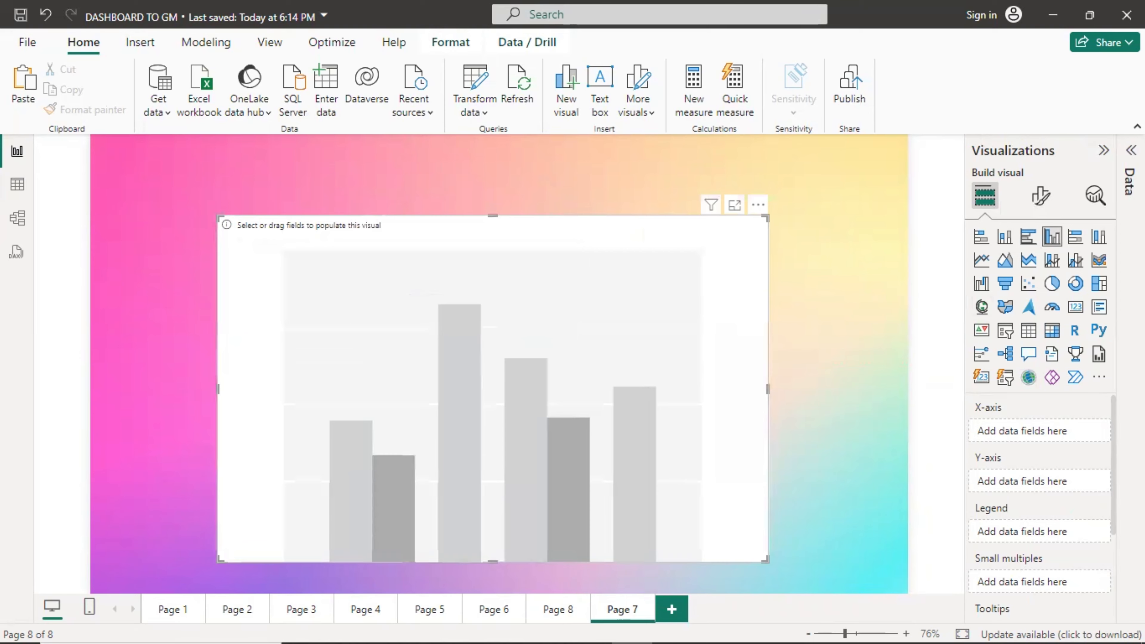
Step: Put AMOUNT from CUSTOMER ADVANCE on the chart's X-axis and MODEL from COSTOMER MODEL on its Y-axis, and delete the chart
click(1129, 182)
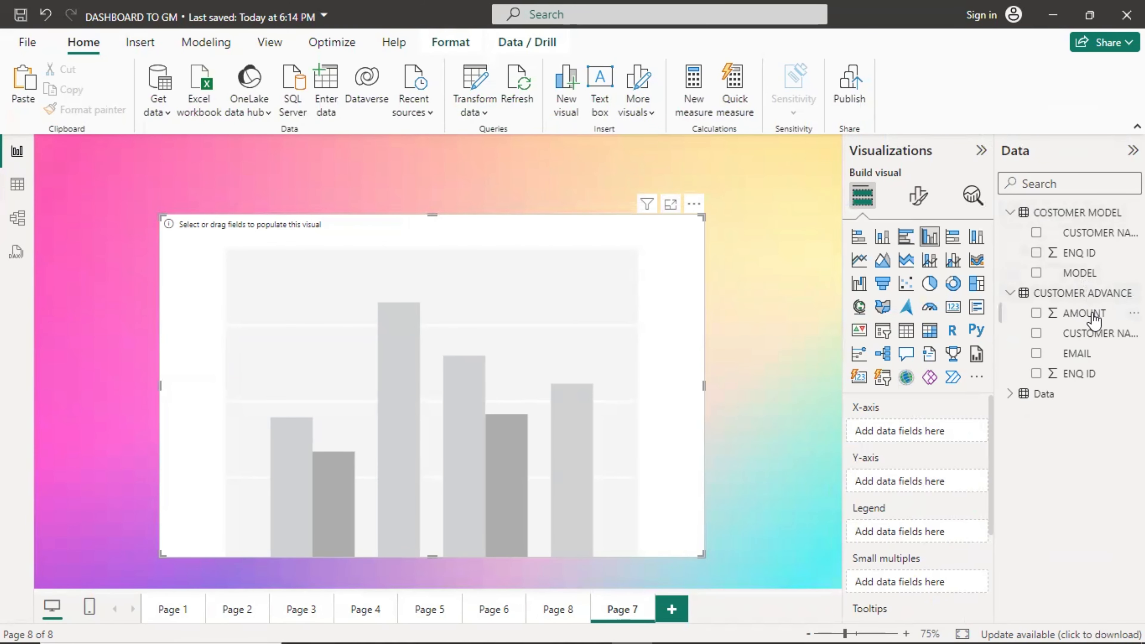
drag(1093, 316, 891, 430)
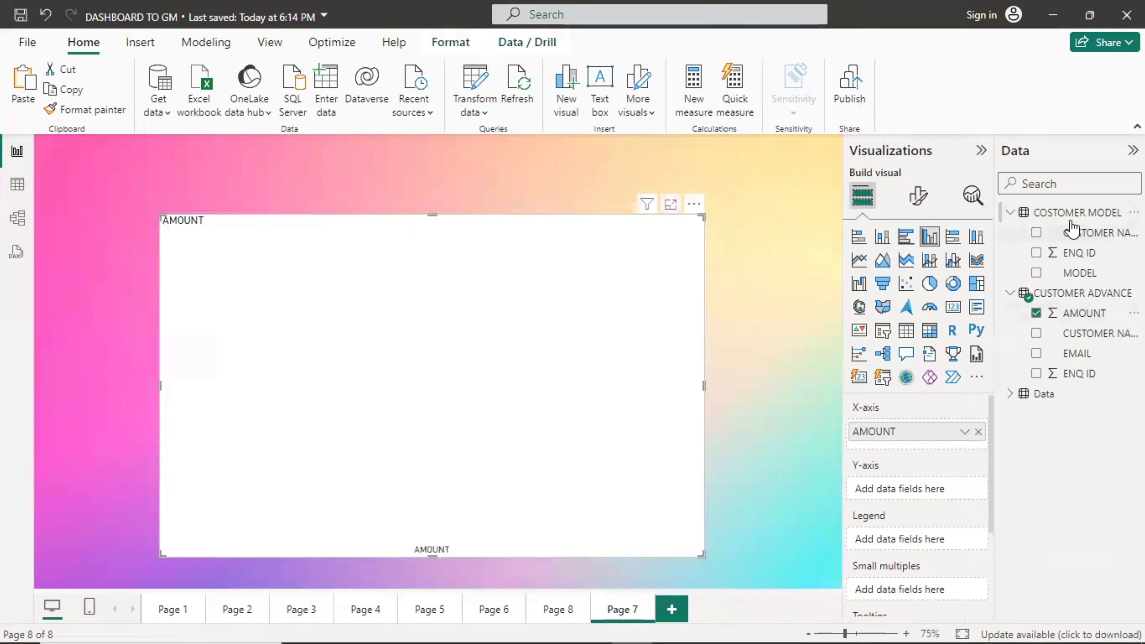
drag(1087, 273, 945, 491)
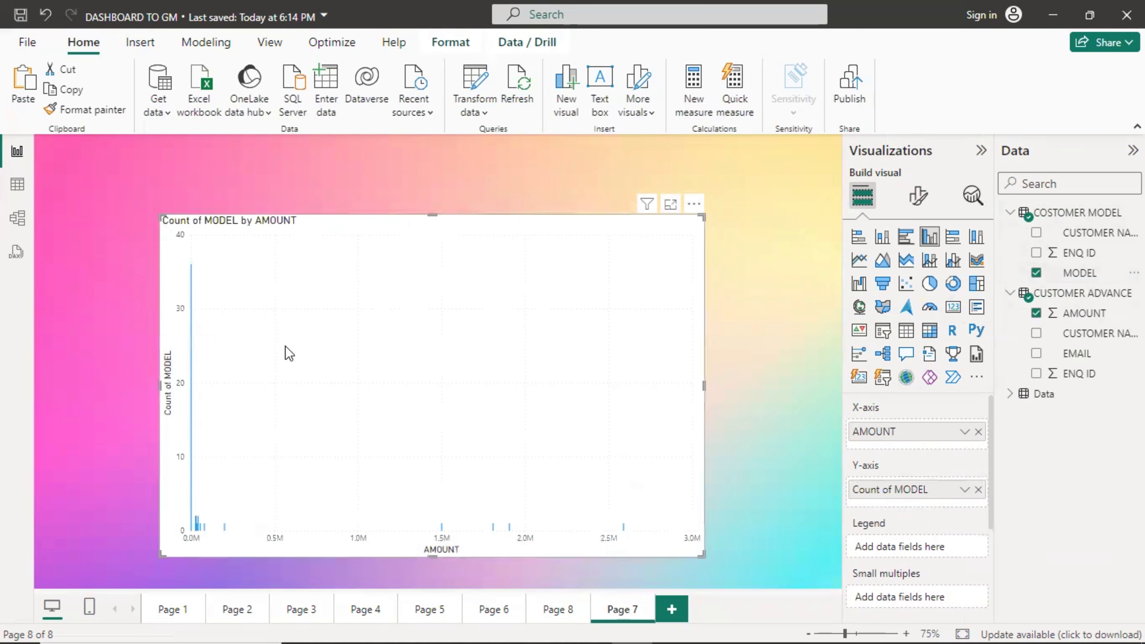
click(981, 151)
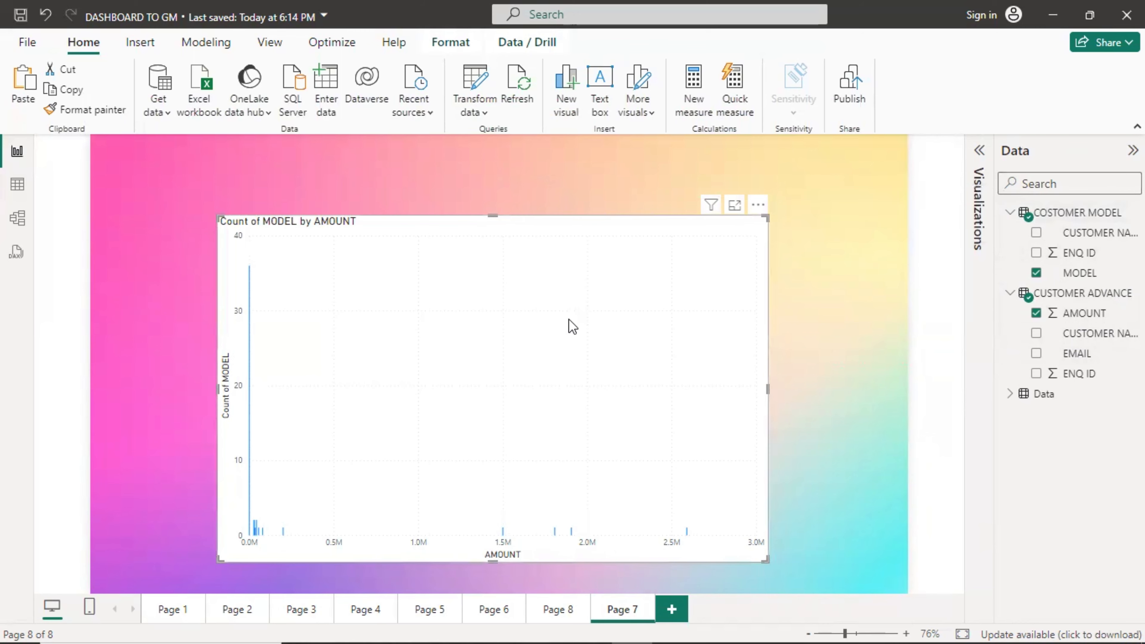
key(Delete)
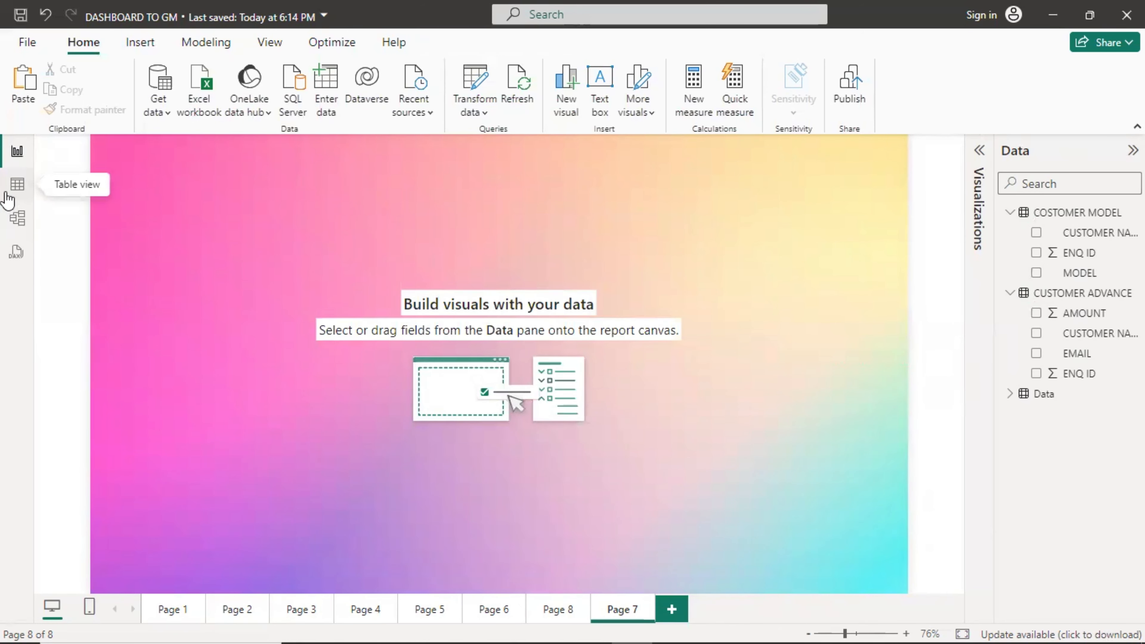
Step: Add a calculated column named MODEL to the CUSTOMER ADVANCE table
click(17, 184)
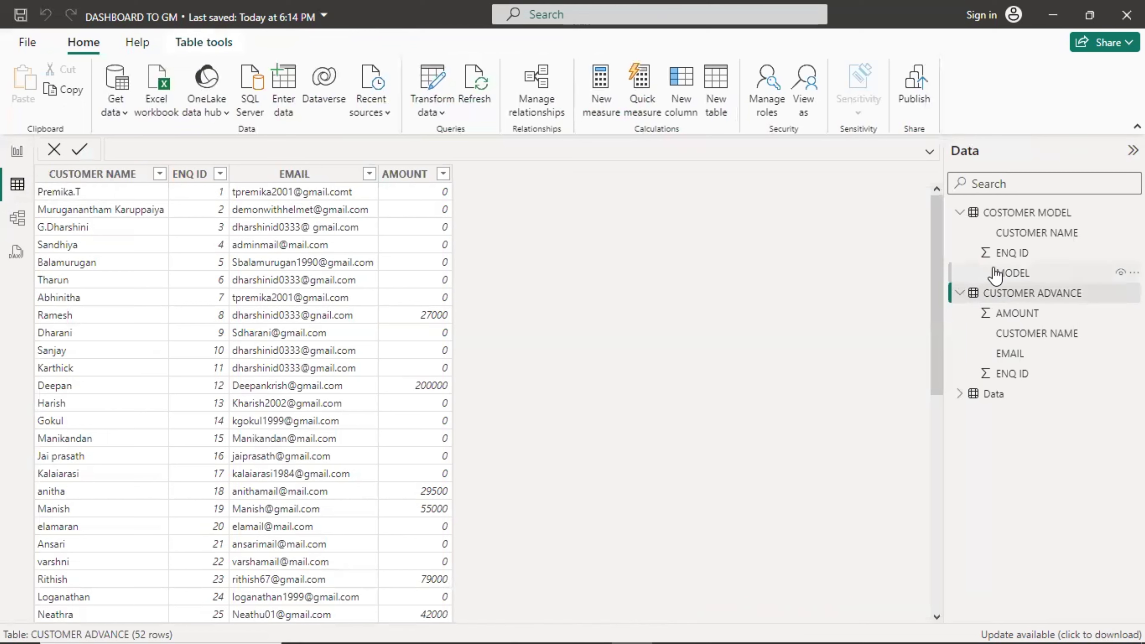
click(989, 212)
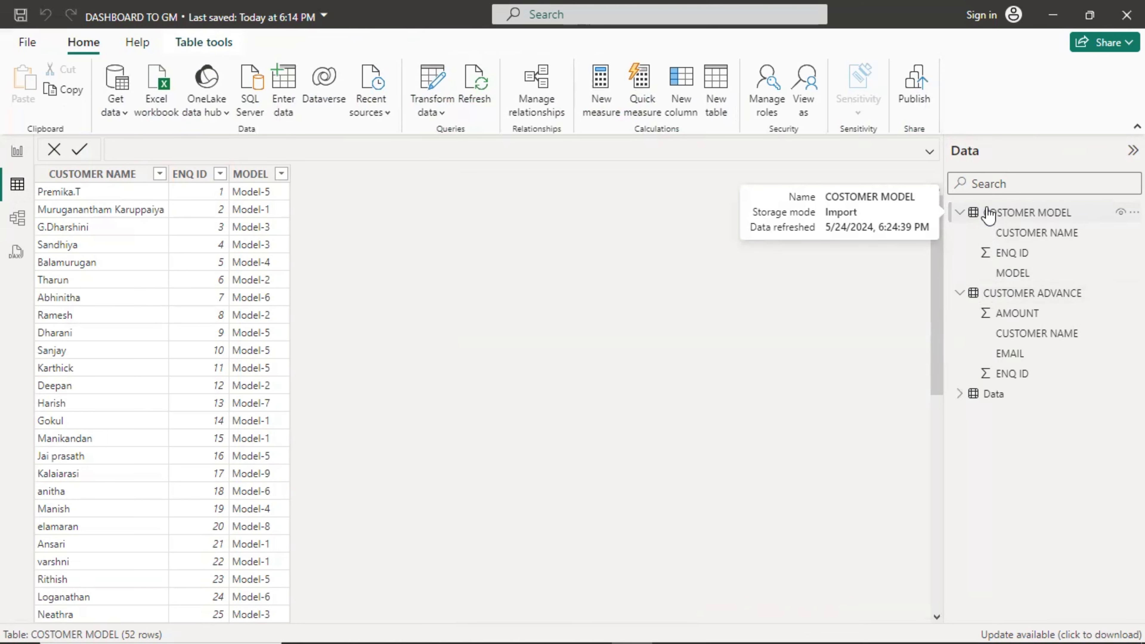
click(1034, 299)
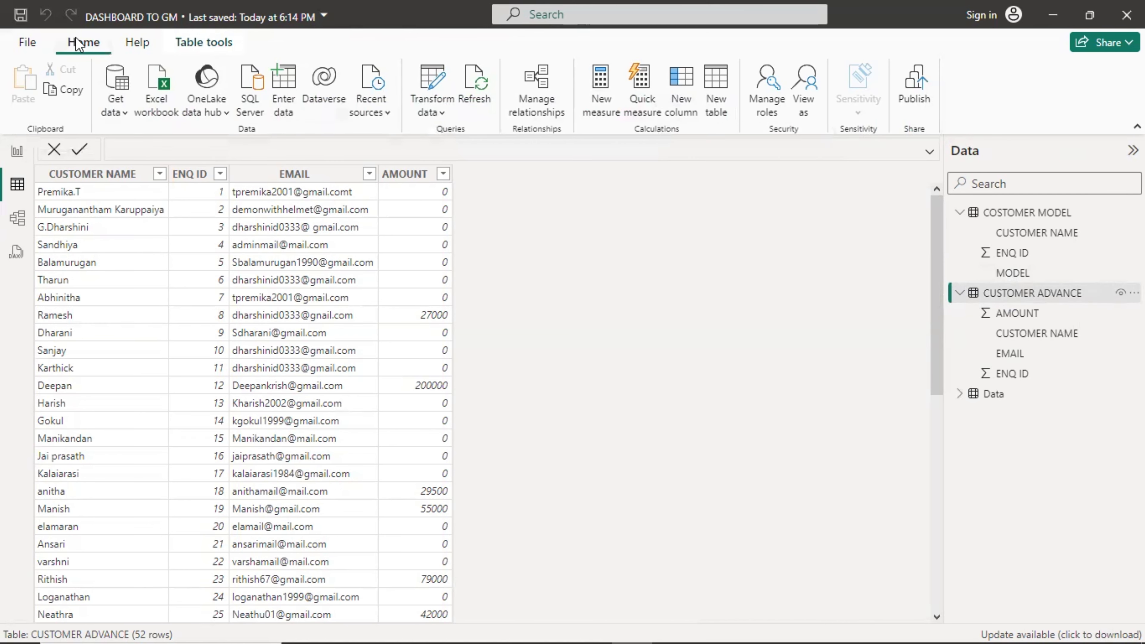
click(679, 84)
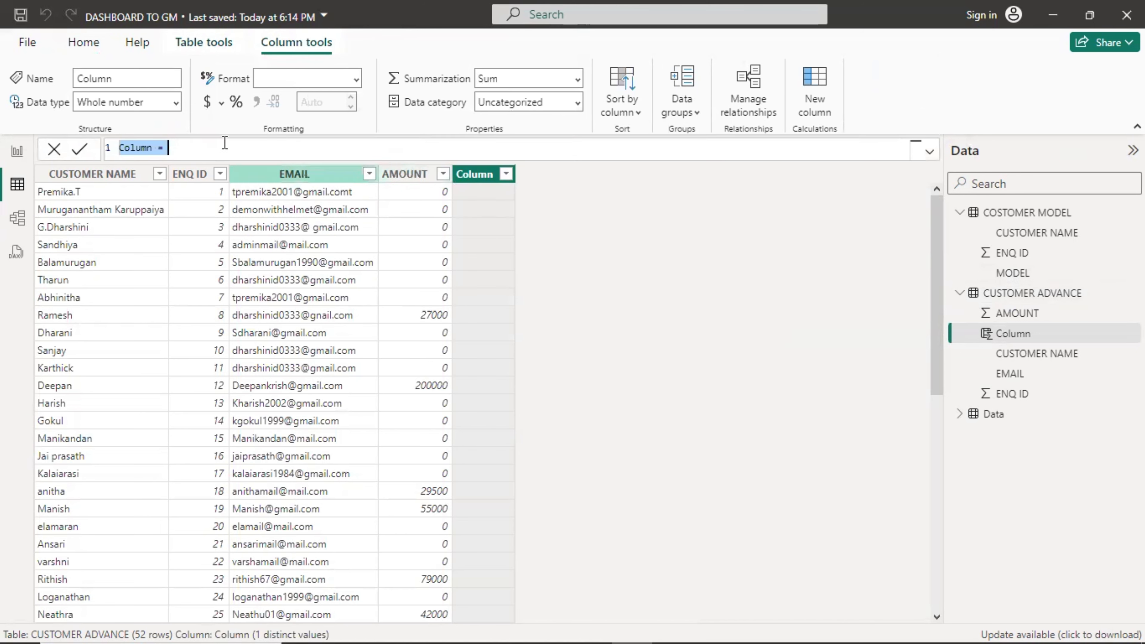
text(Col)
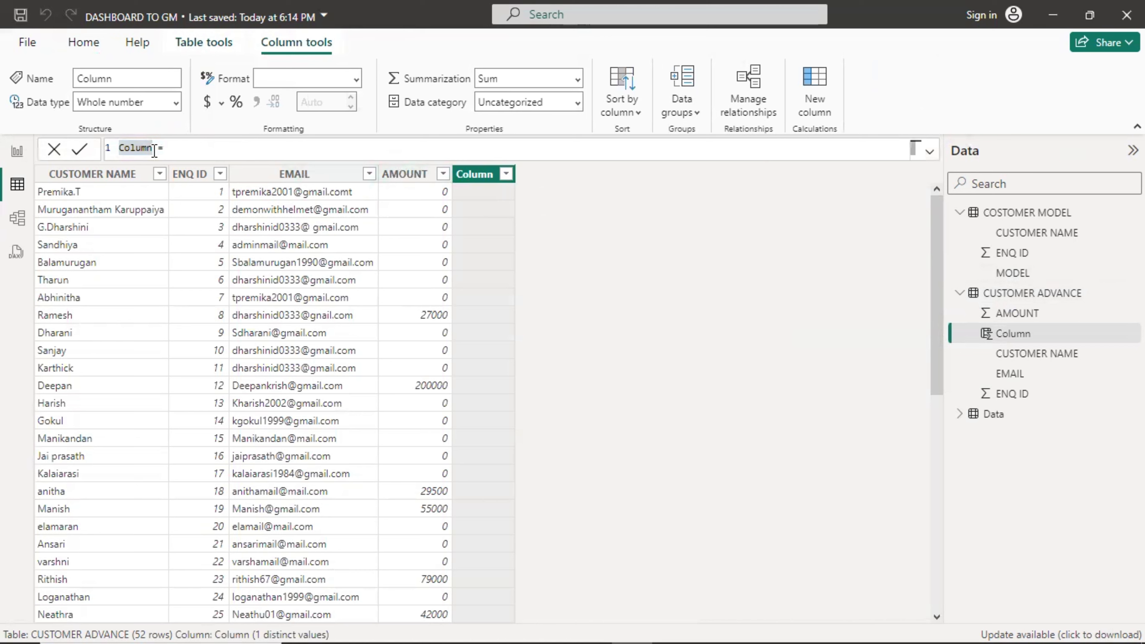
key(BackSpace)
key(BackSpace)
key(BackSpace)
text(MO)
text(DEL)
Step: Begin the MODEL column's formula with LOOKUPVALUE, using 'COSTOMER MODEL'[MODEL] as the result column
text(LO)
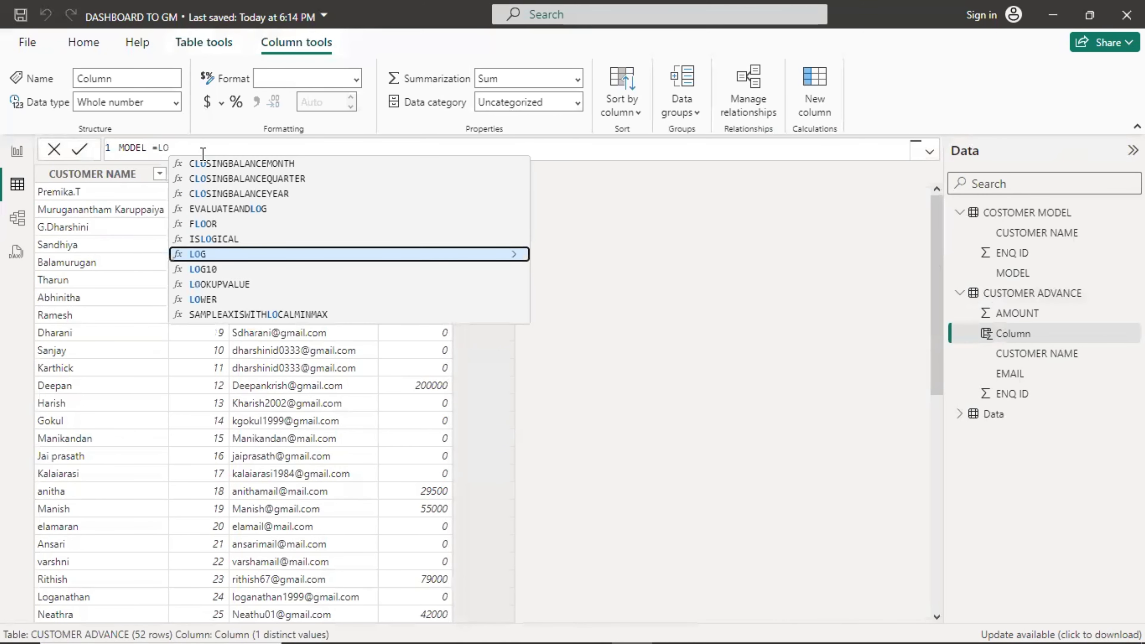
text(OK)
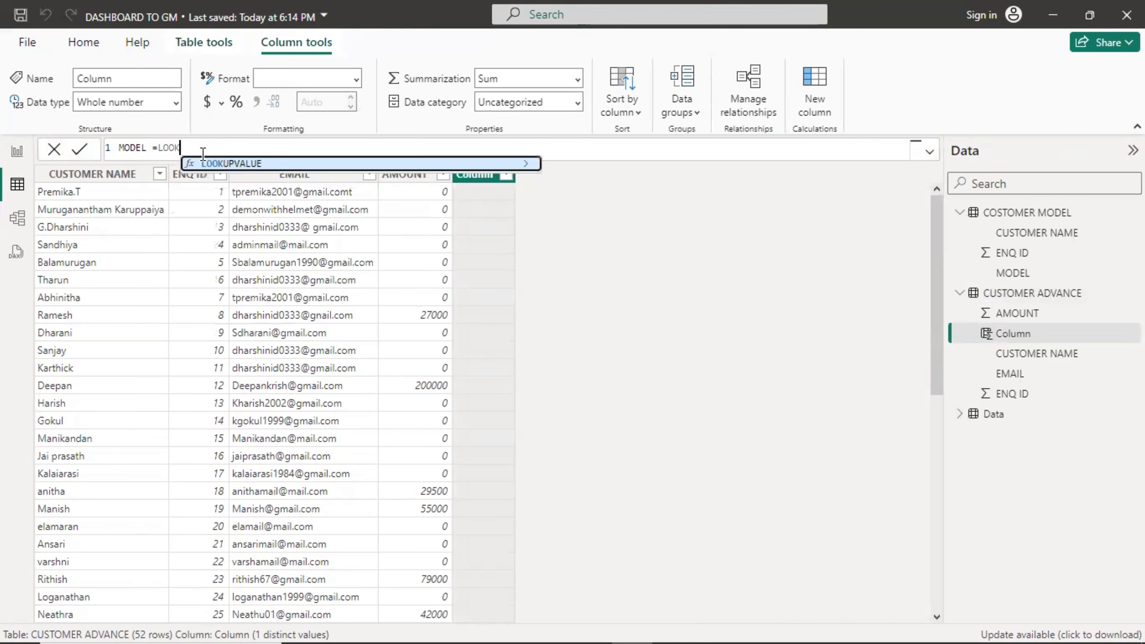
text(UP)
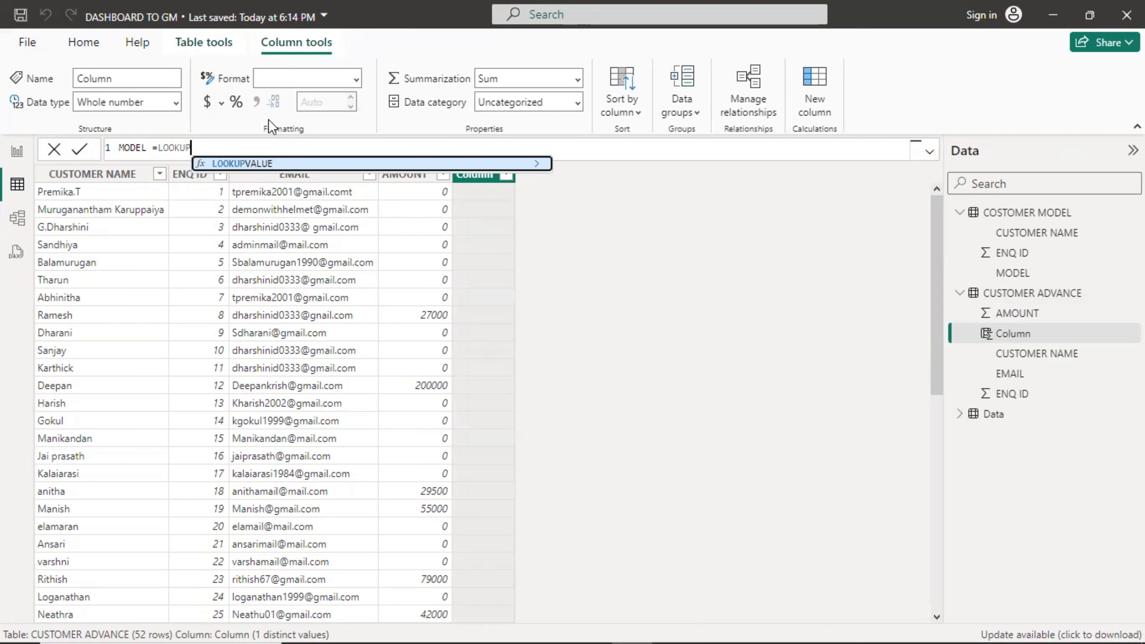
click(267, 164)
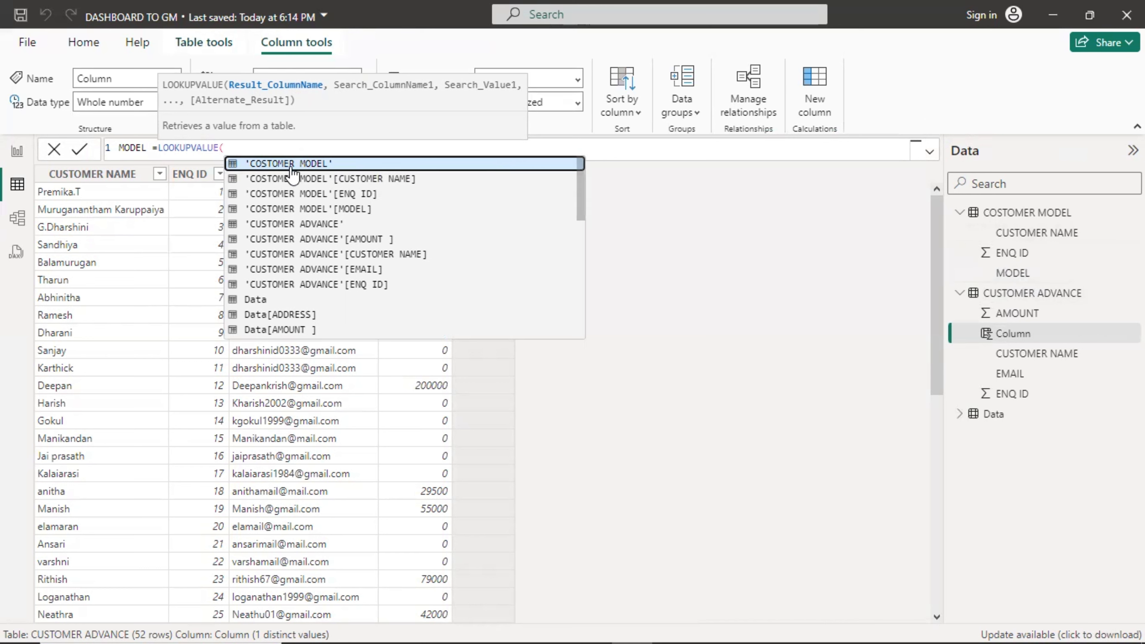
click(311, 209)
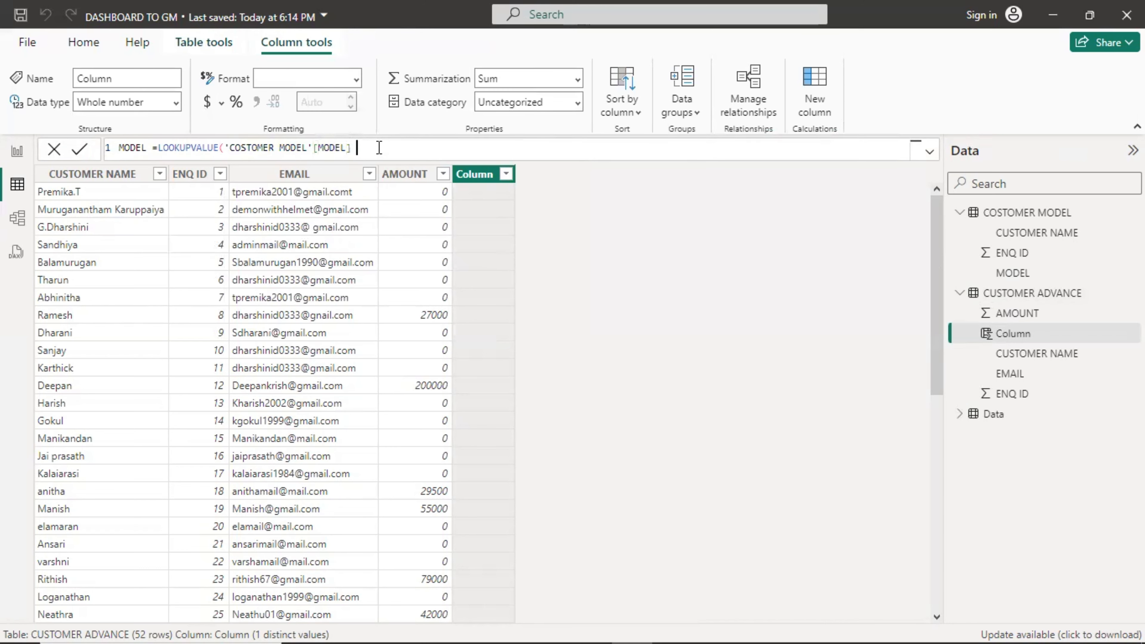
Step: Add 'COSTOMER MODEL'[ENQ ID] as the search column in the LOOKUPVALUE formula
text(,)
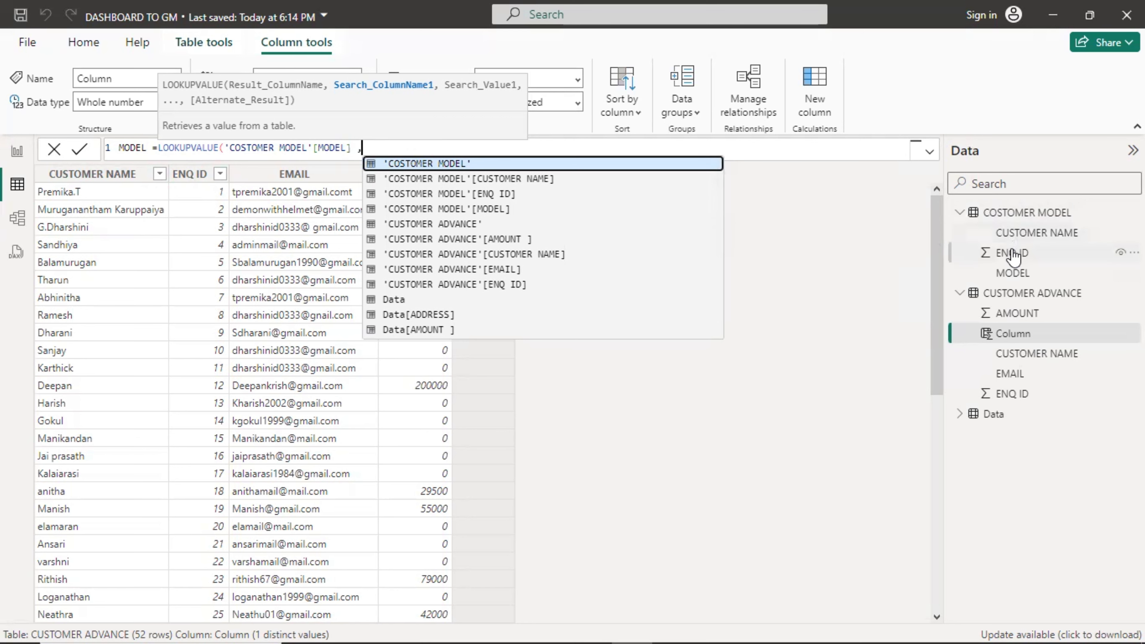
key(Escape)
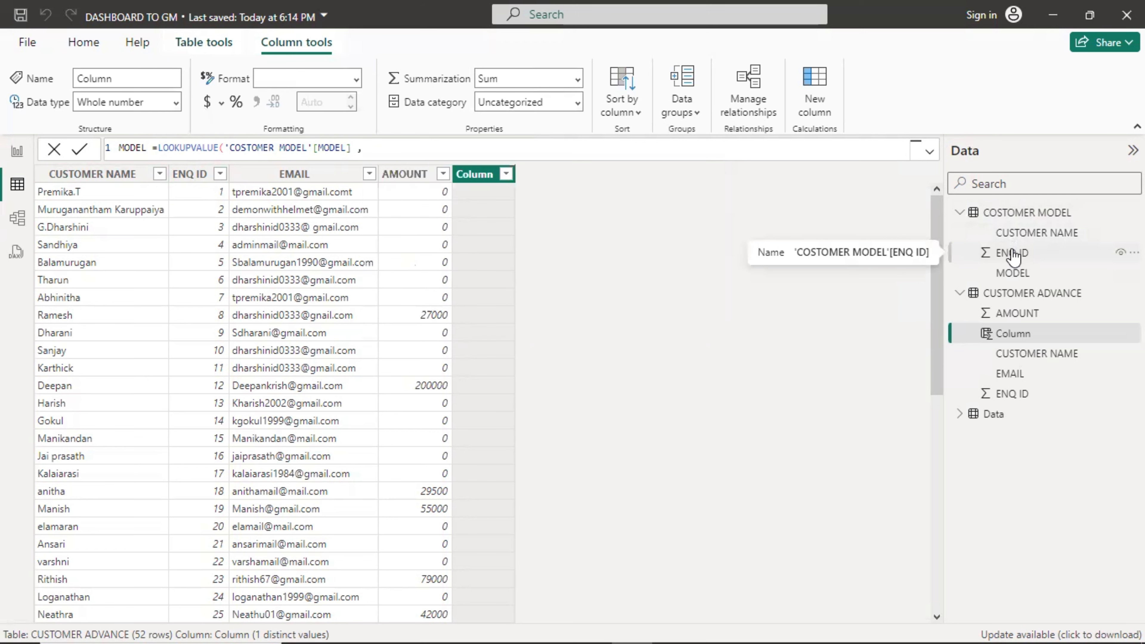
key(Return)
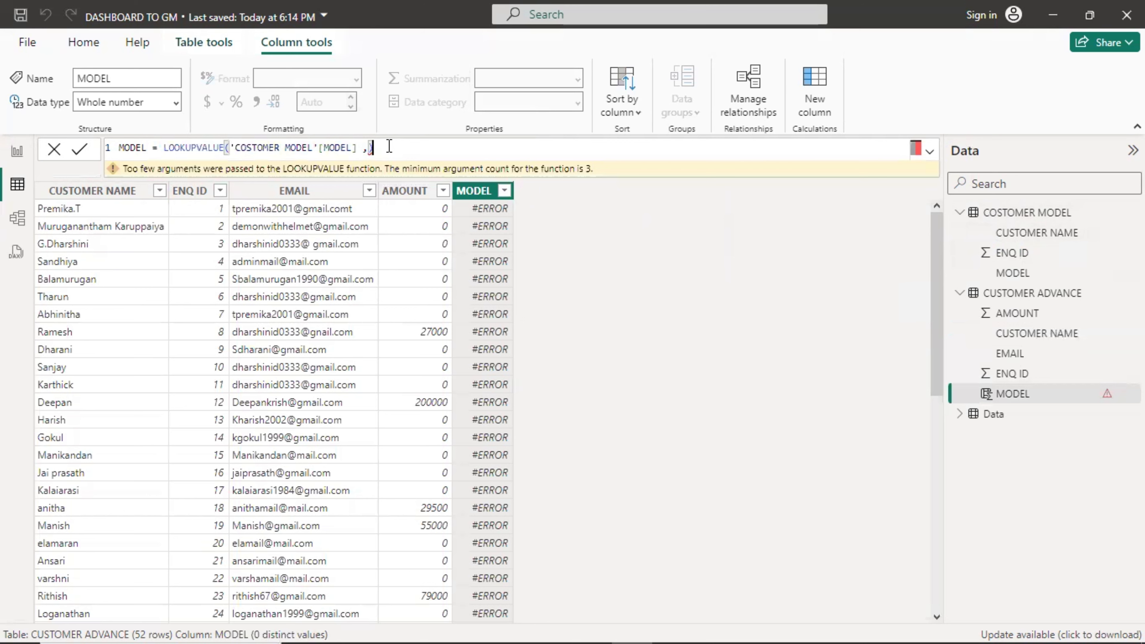
key(Delete)
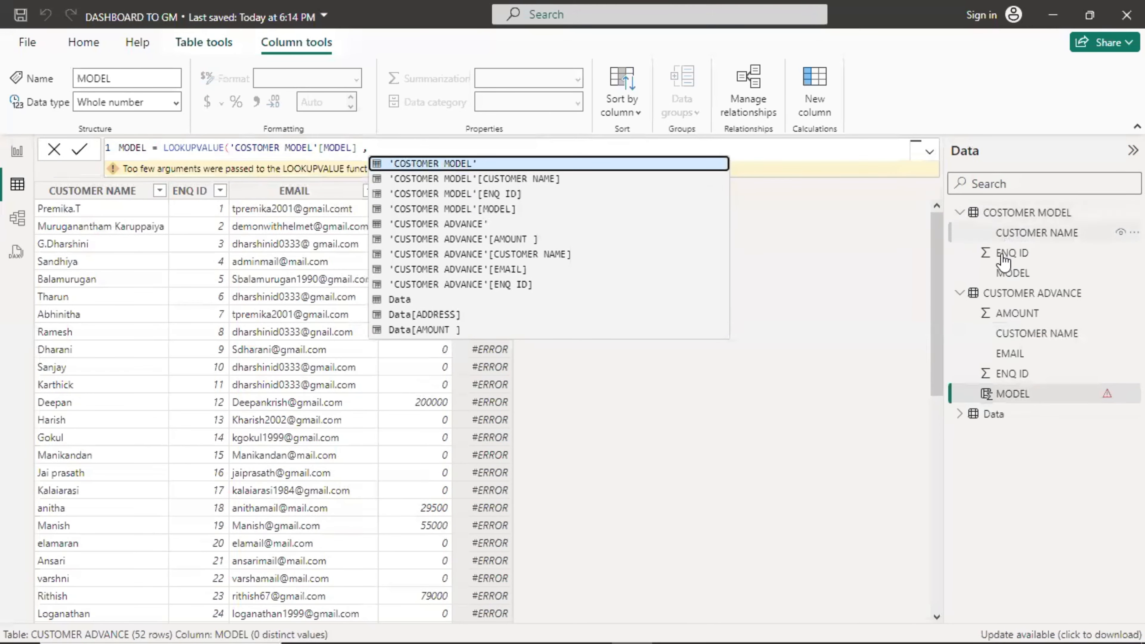
click(473, 194)
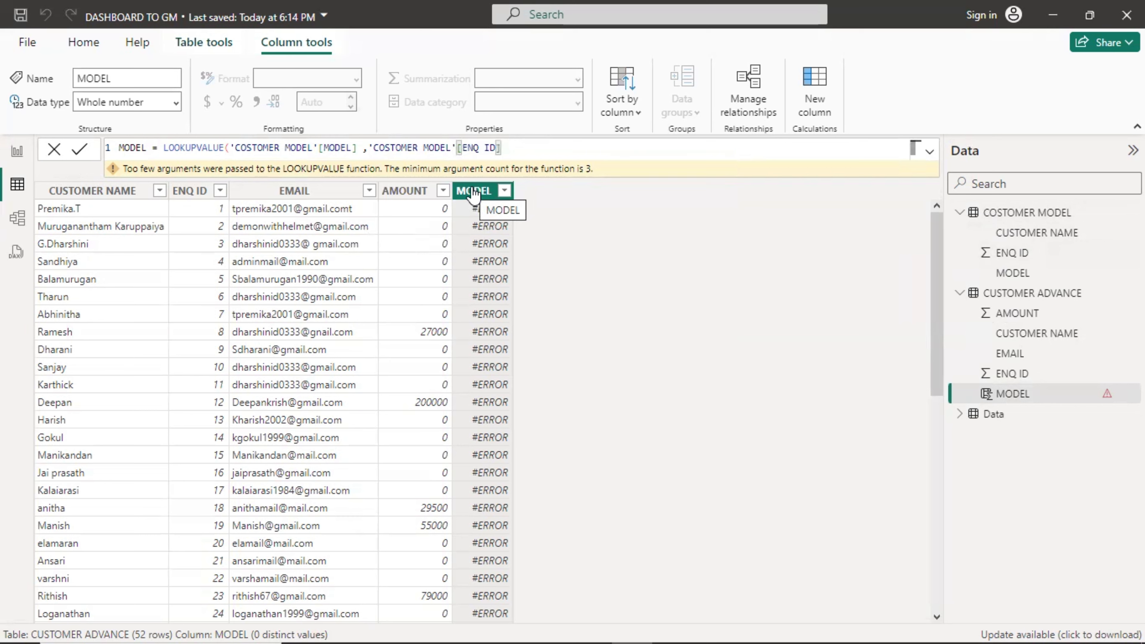
Step: Complete the LOOKUPVALUE formula with 'CUSTOMER ADVANCE'[ENQ ID] as the search value and commit it
text(,)
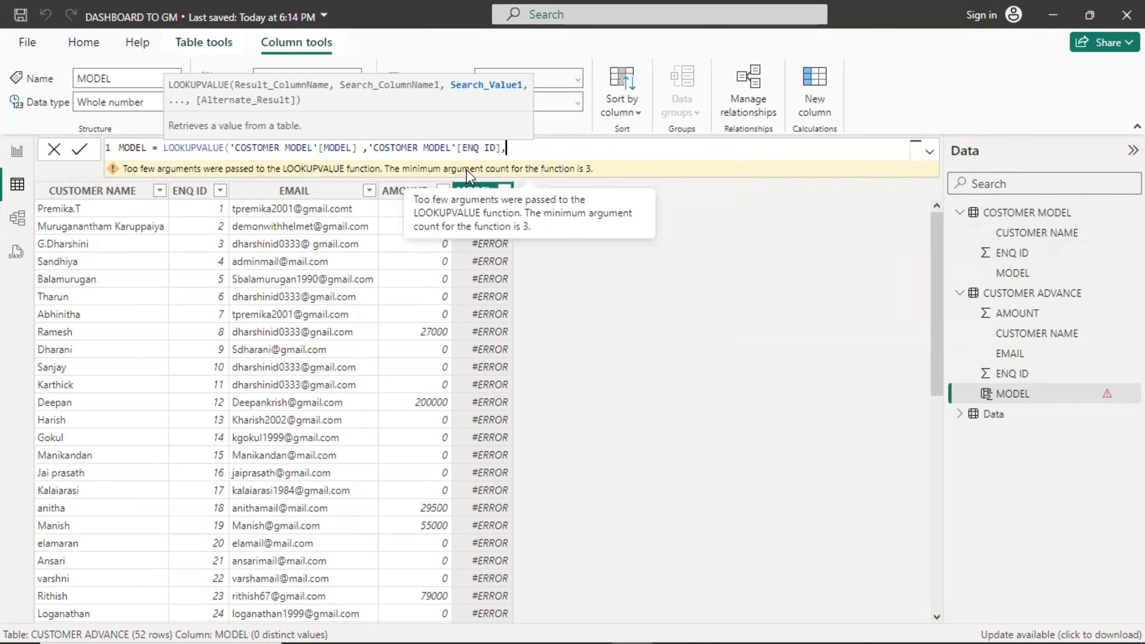
text(CU)
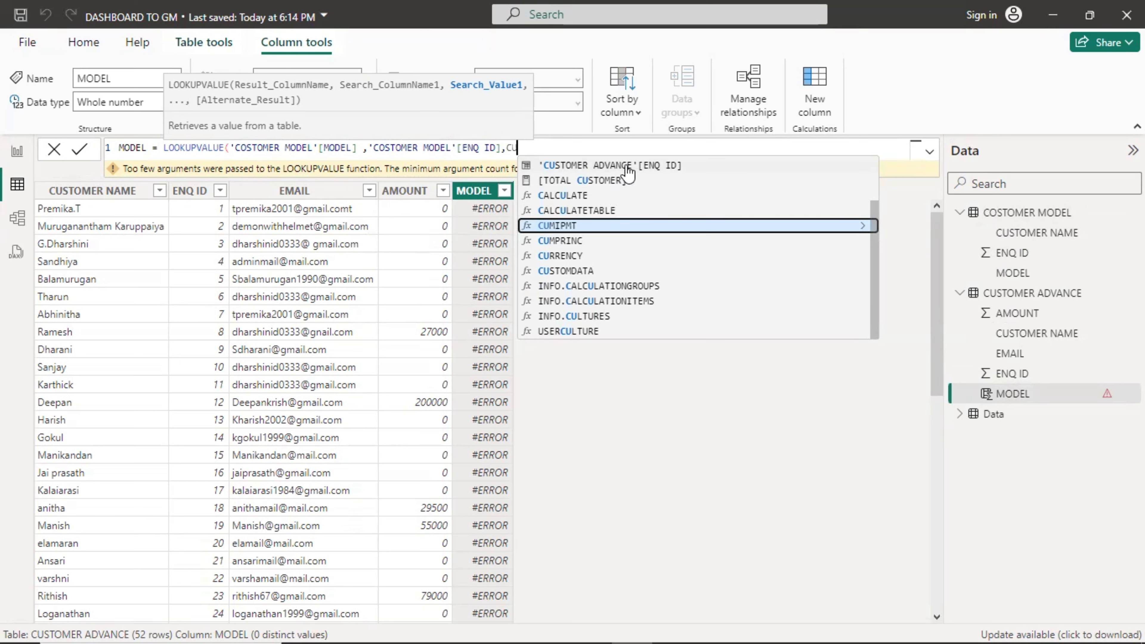
click(636, 171)
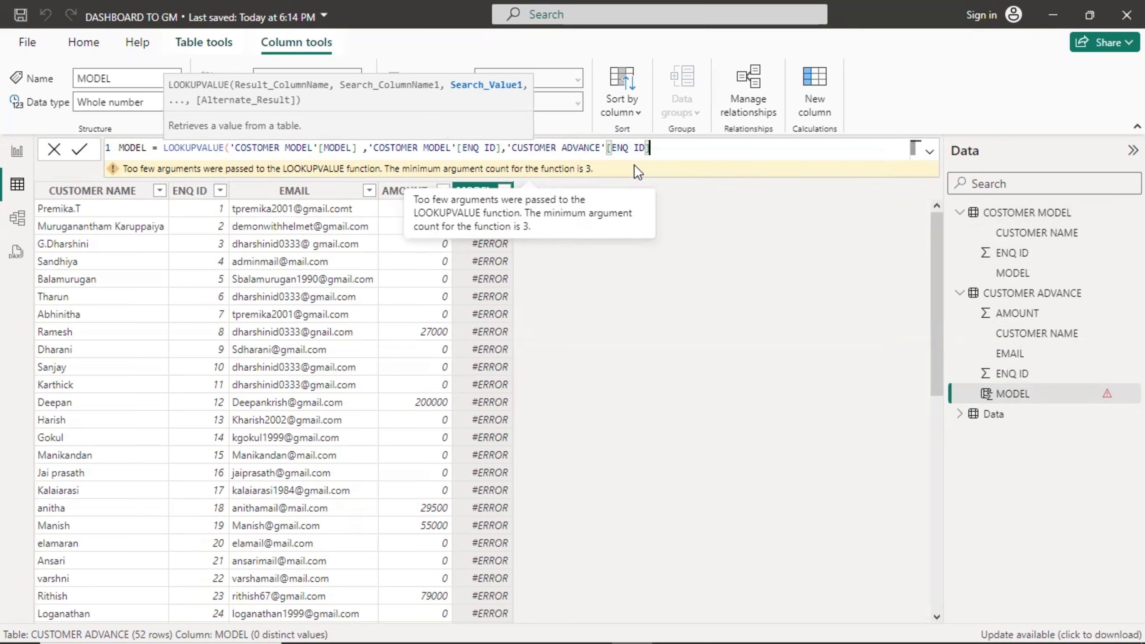
text())
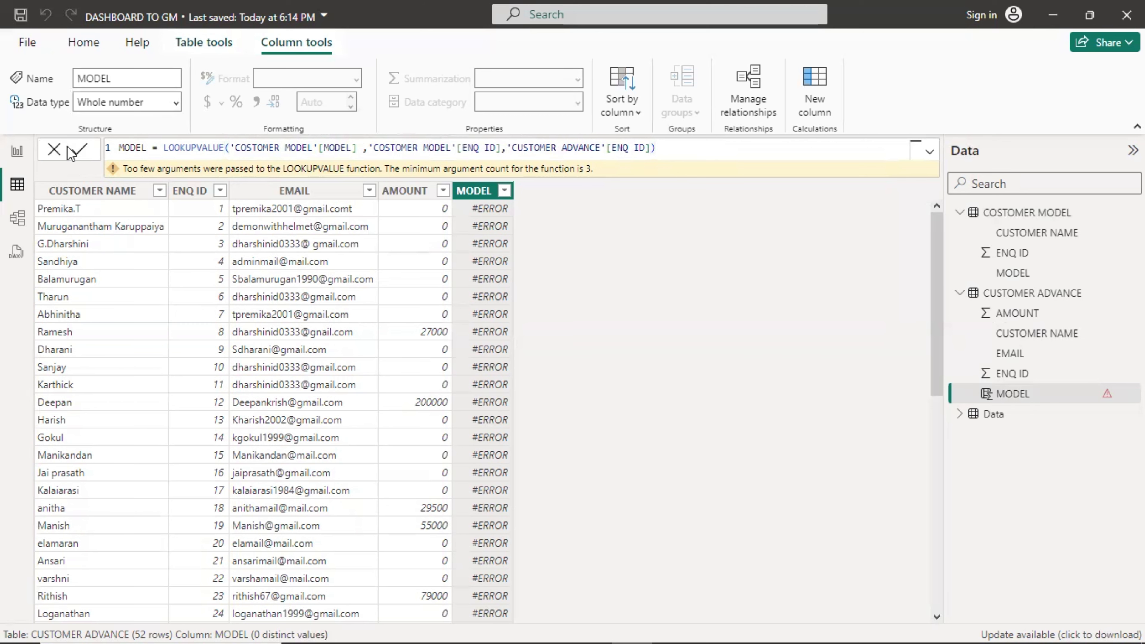
click(81, 148)
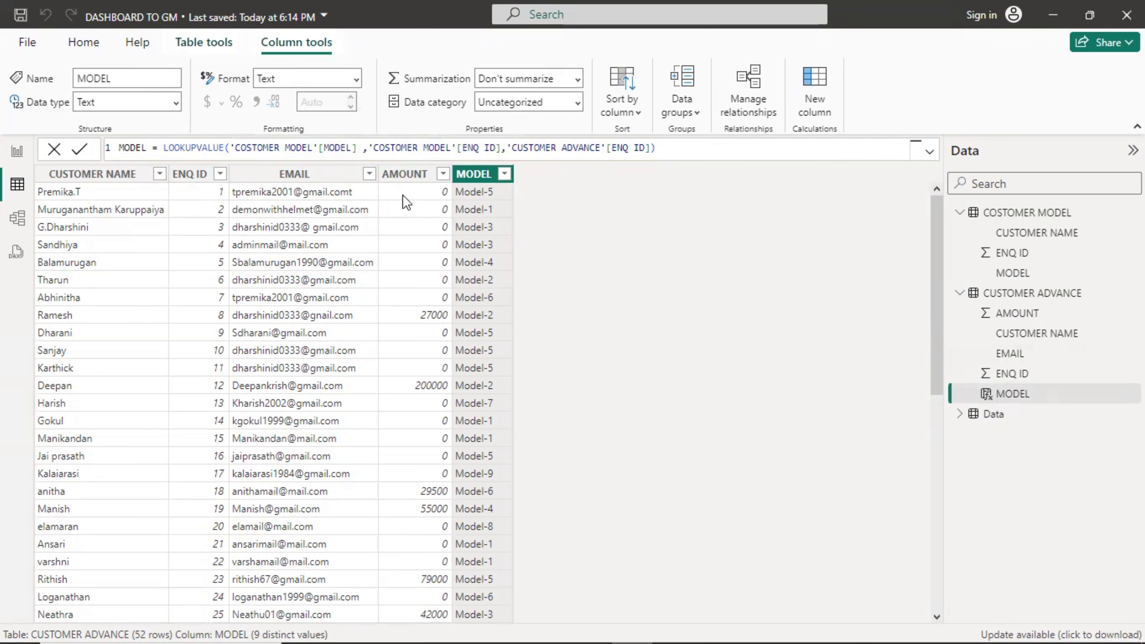
Step: Check the looked-up MODEL values through all rows of the CUSTOMER ADVANCE table
scroll(493, 282, down, 7)
scroll(489, 275, down, 2)
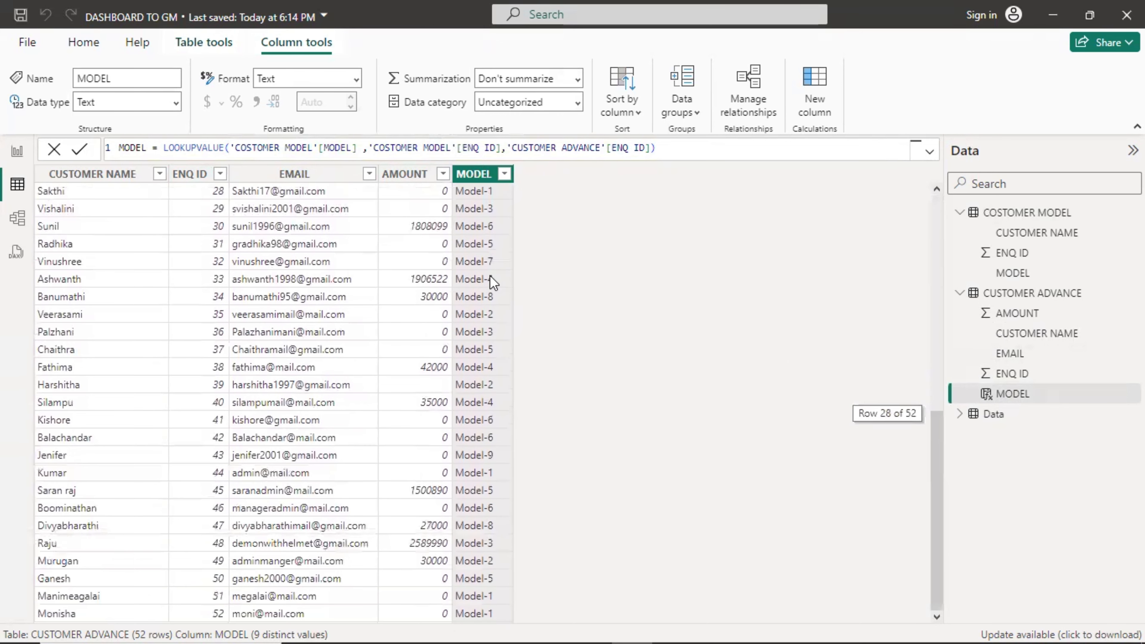
scroll(487, 292, up, 9)
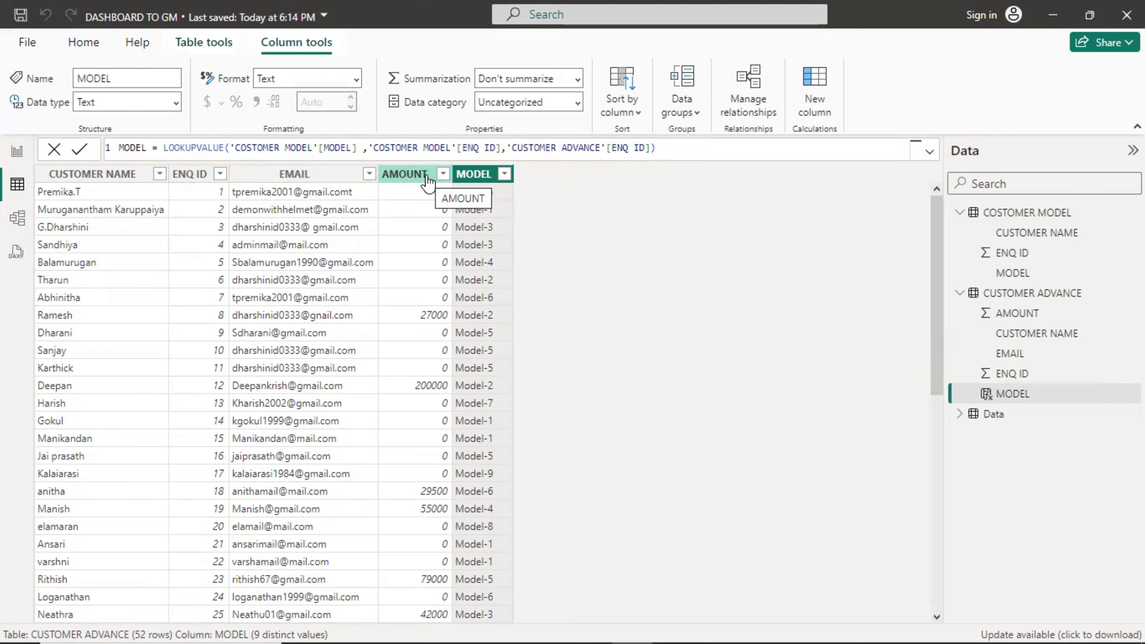
Step: Add a clustered column chart to Page 7 of the report, enlarge it and place it near the middle of the canvas
click(17, 152)
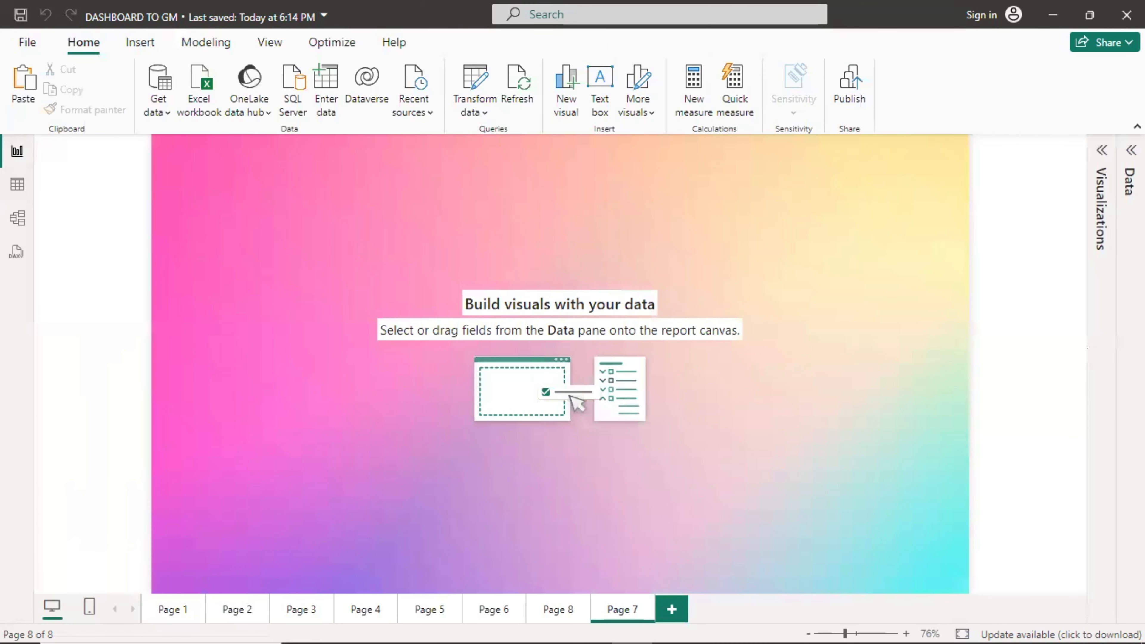
click(1102, 150)
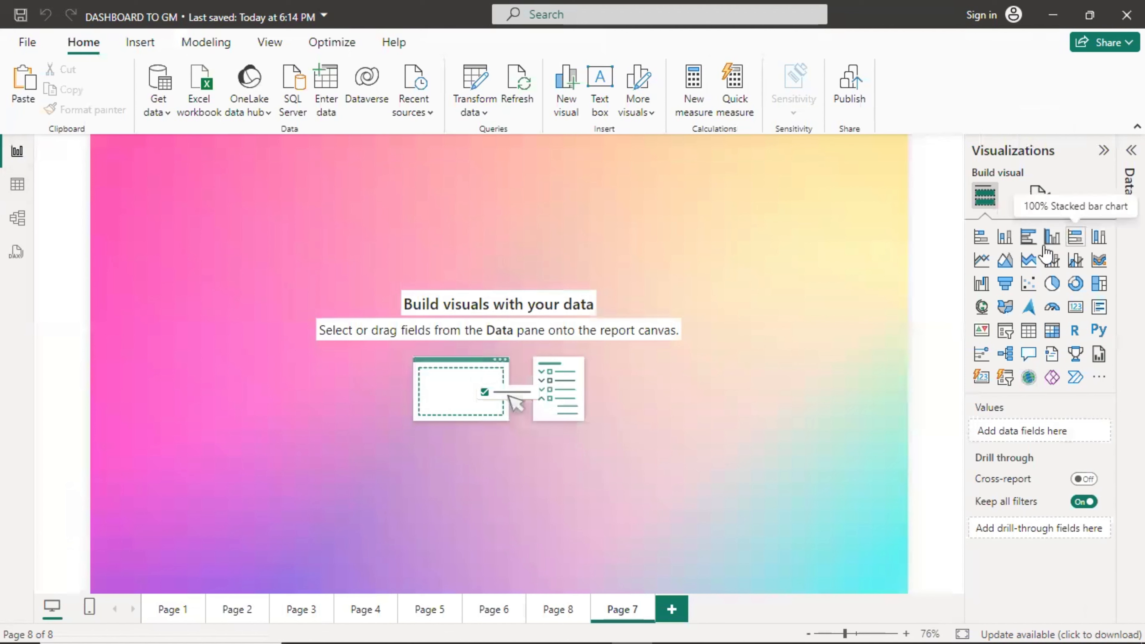
click(1054, 244)
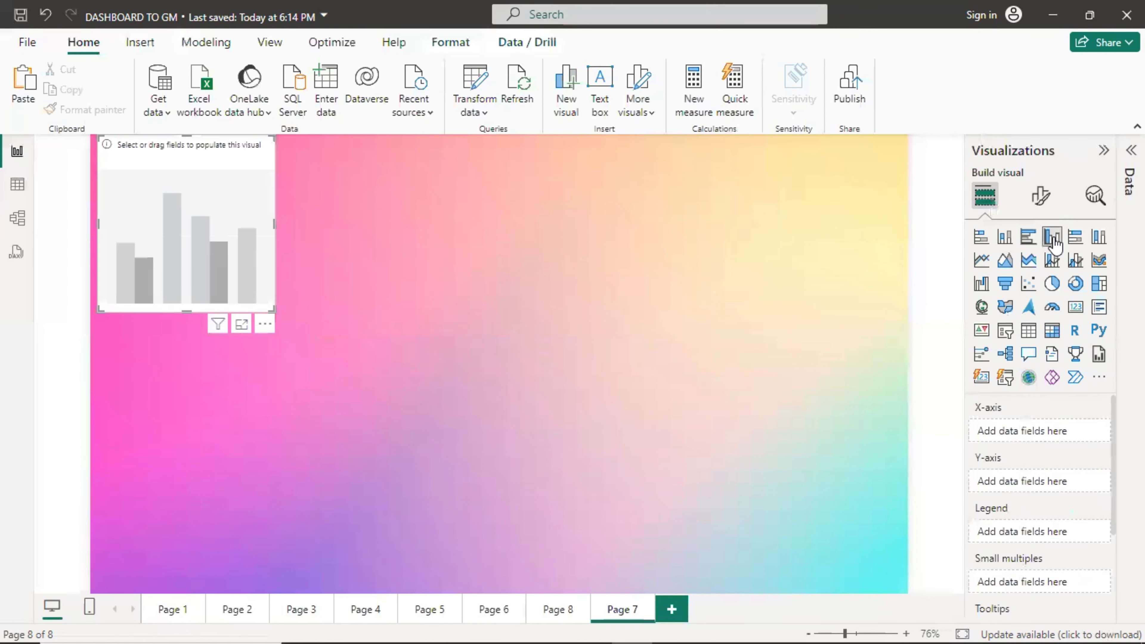
drag(151, 169, 178, 238)
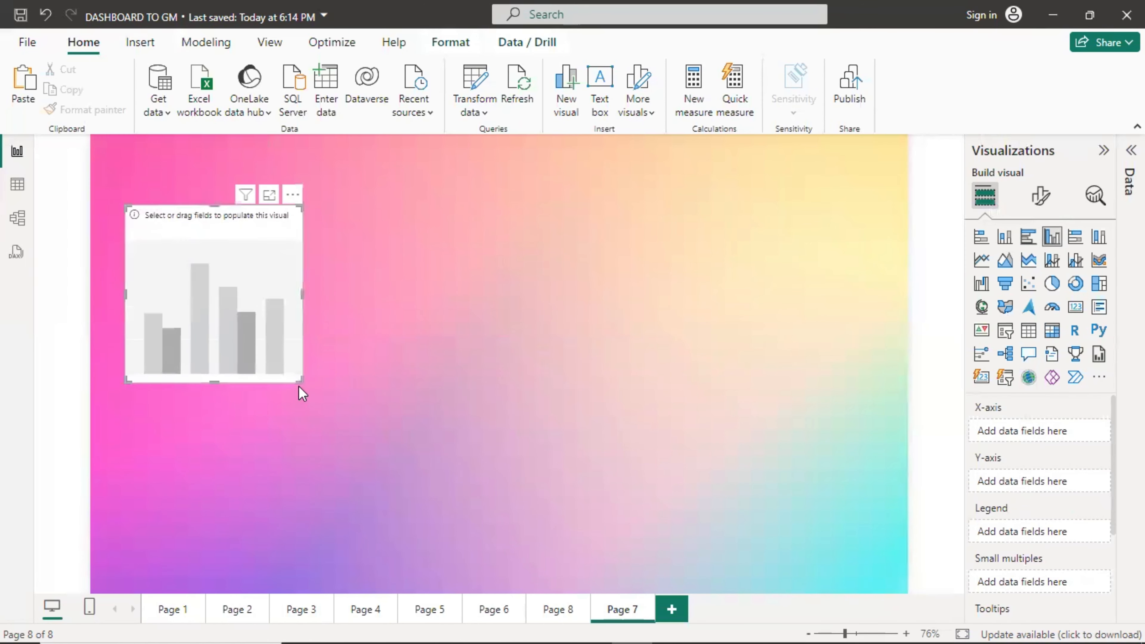
drag(302, 382, 683, 504)
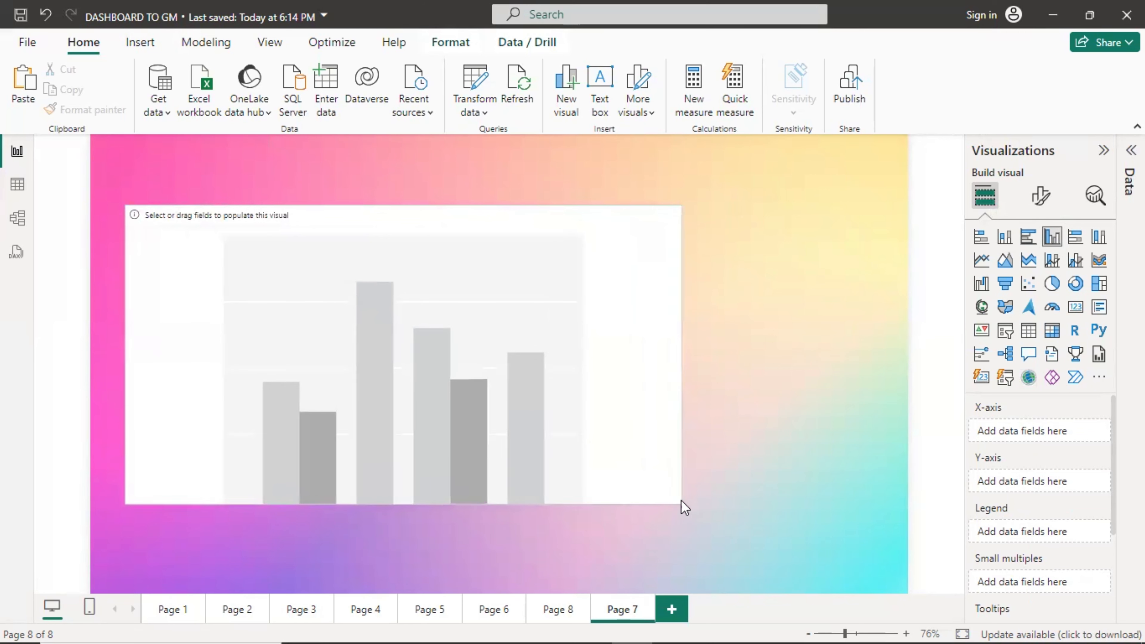
drag(573, 325, 650, 308)
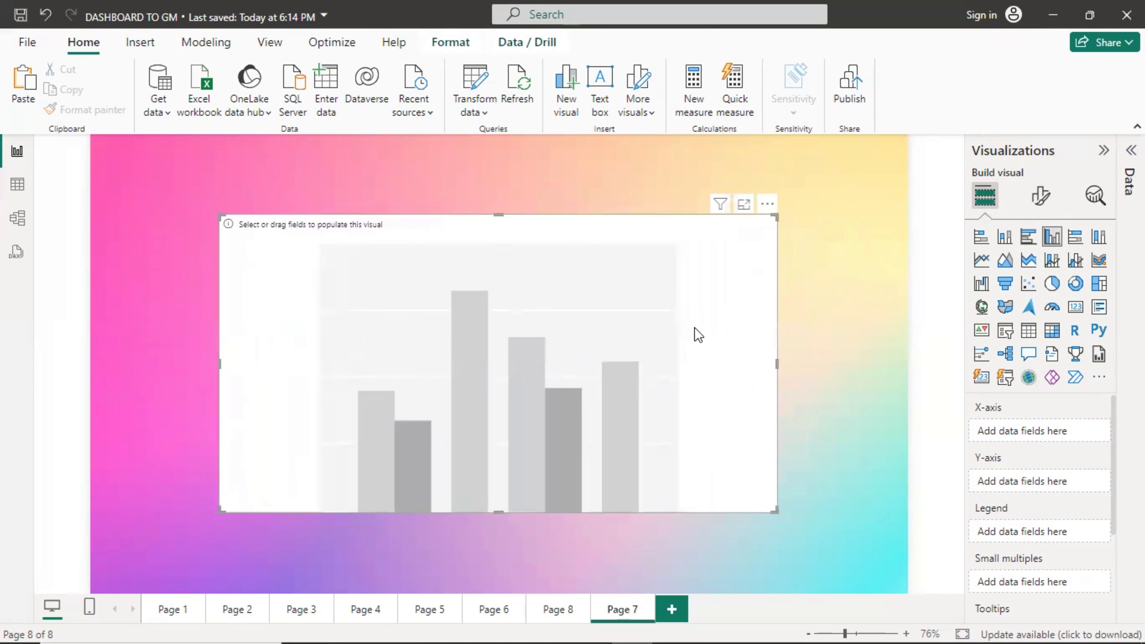
Step: Assign CUSTOMER ADVANCE's MODEL to the chart's X-axis and its AMOUNT to the Y-axis
click(1104, 153)
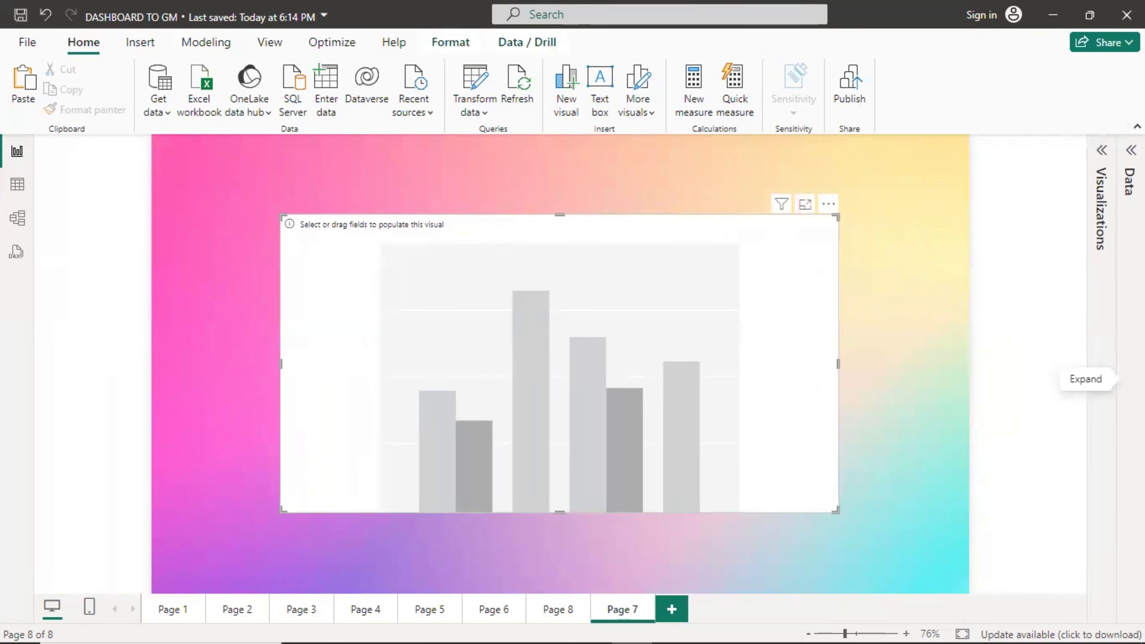
click(1130, 380)
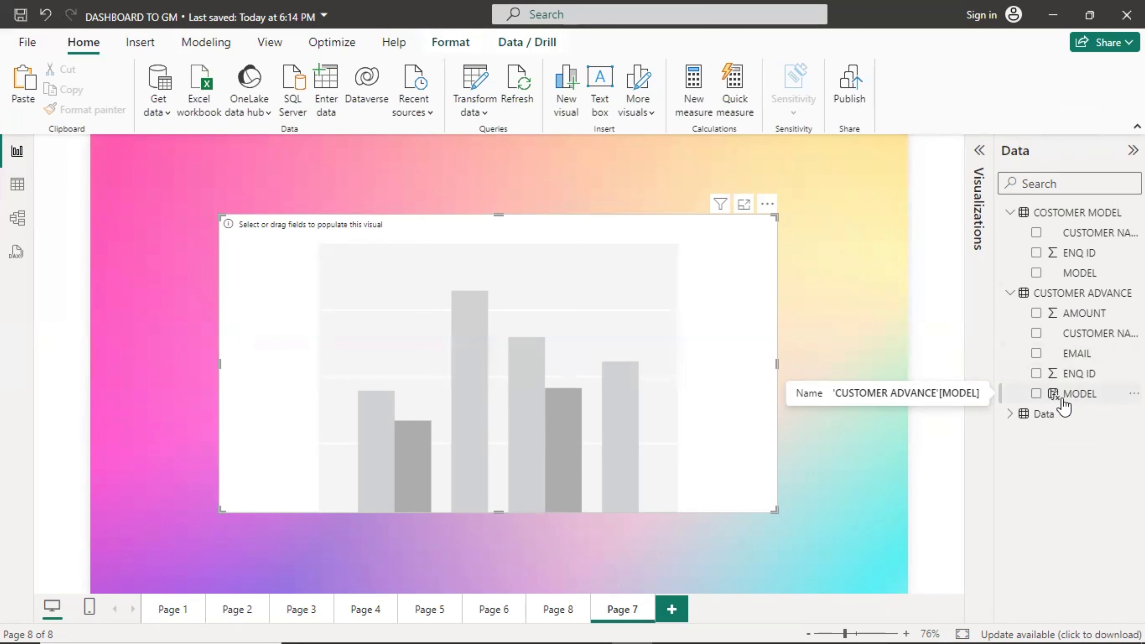
click(980, 152)
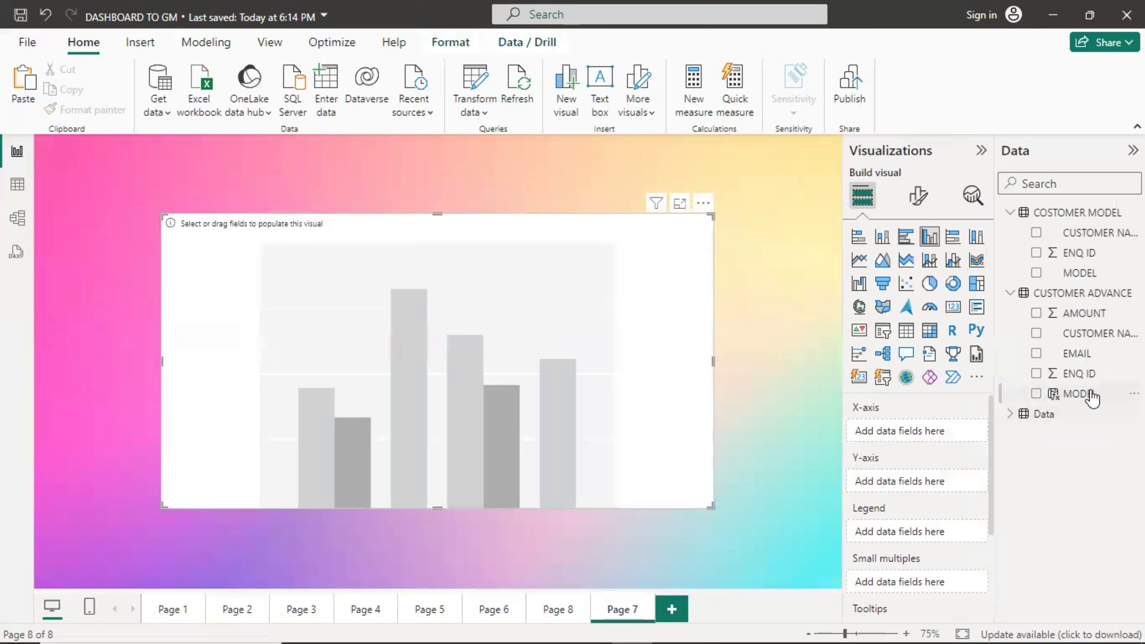
drag(1092, 398, 917, 431)
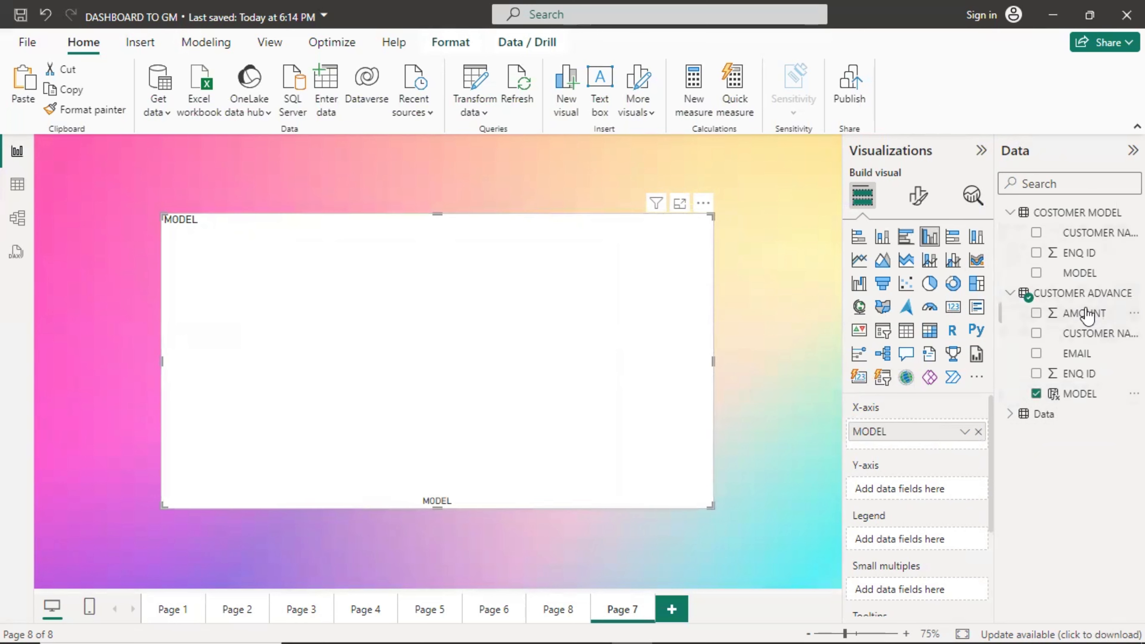
drag(1086, 314, 916, 478)
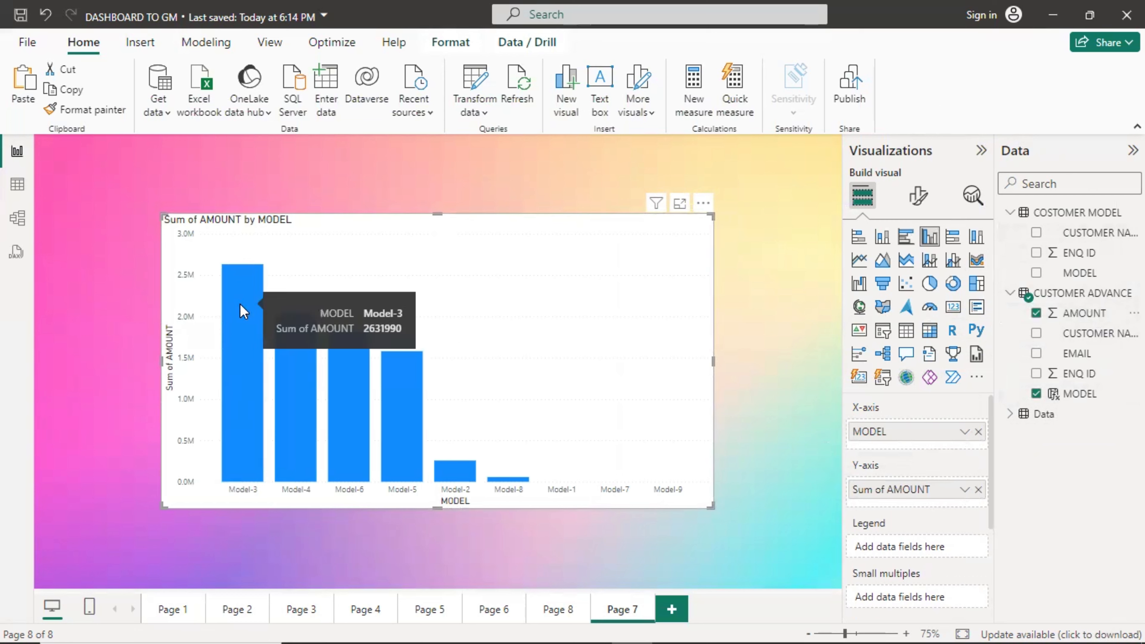
Step: Examine the summed AMOUNT of the individual model columns in the chart
mouse_move(289, 344)
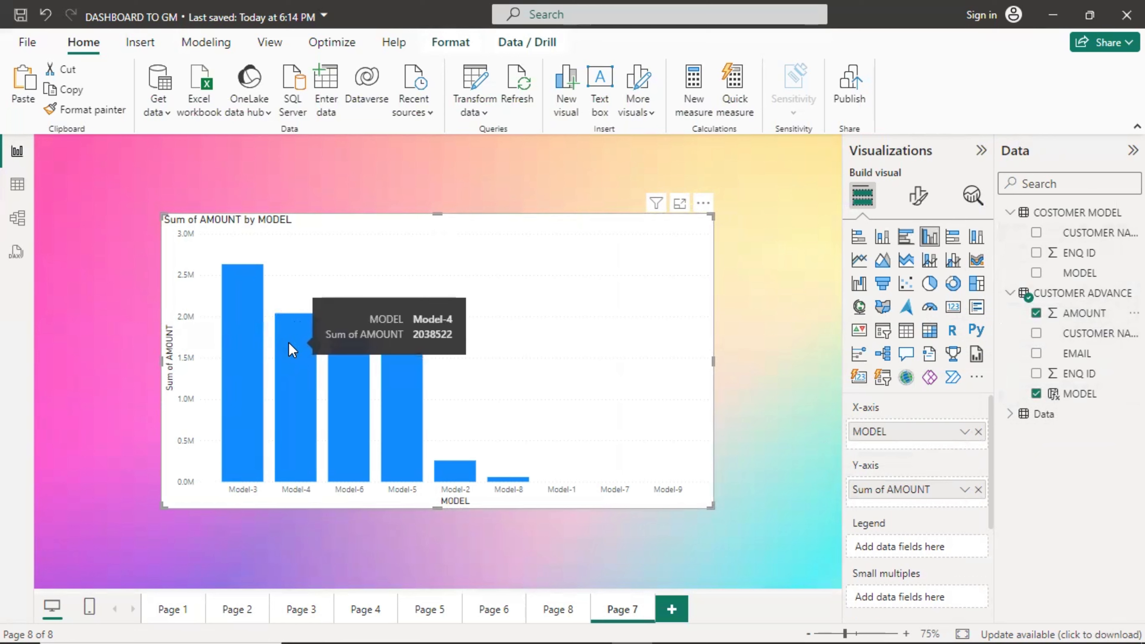
mouse_move(339, 371)
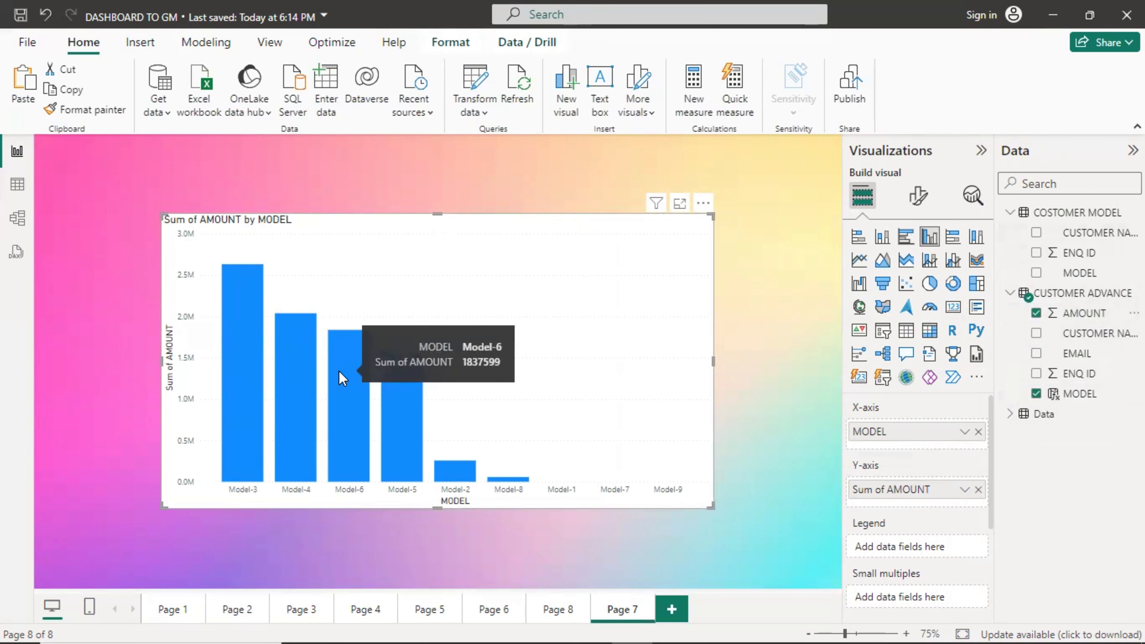
mouse_move(475, 480)
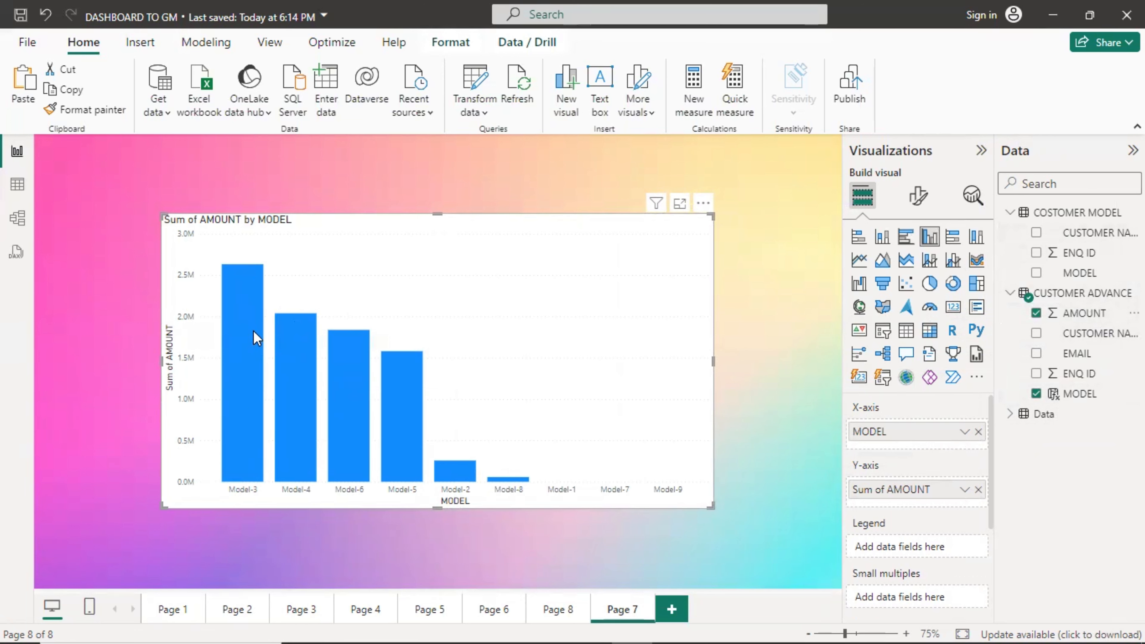
mouse_move(253, 321)
Step: Format the chart's X-axis values in bold black at font size 13 and turn off the X-axis title
click(919, 197)
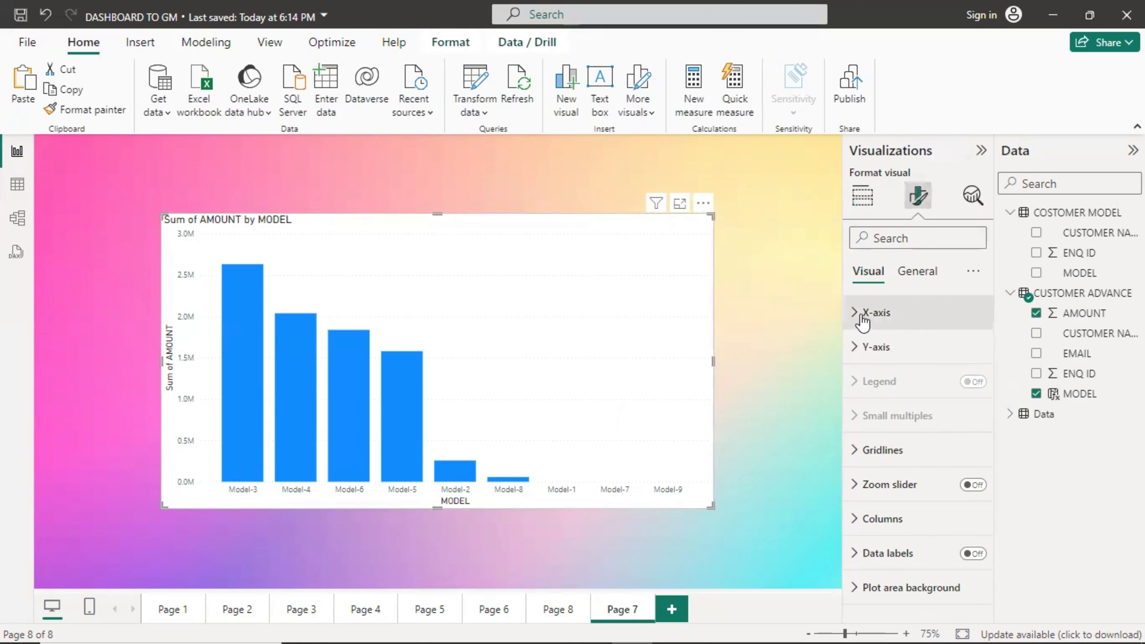
click(857, 321)
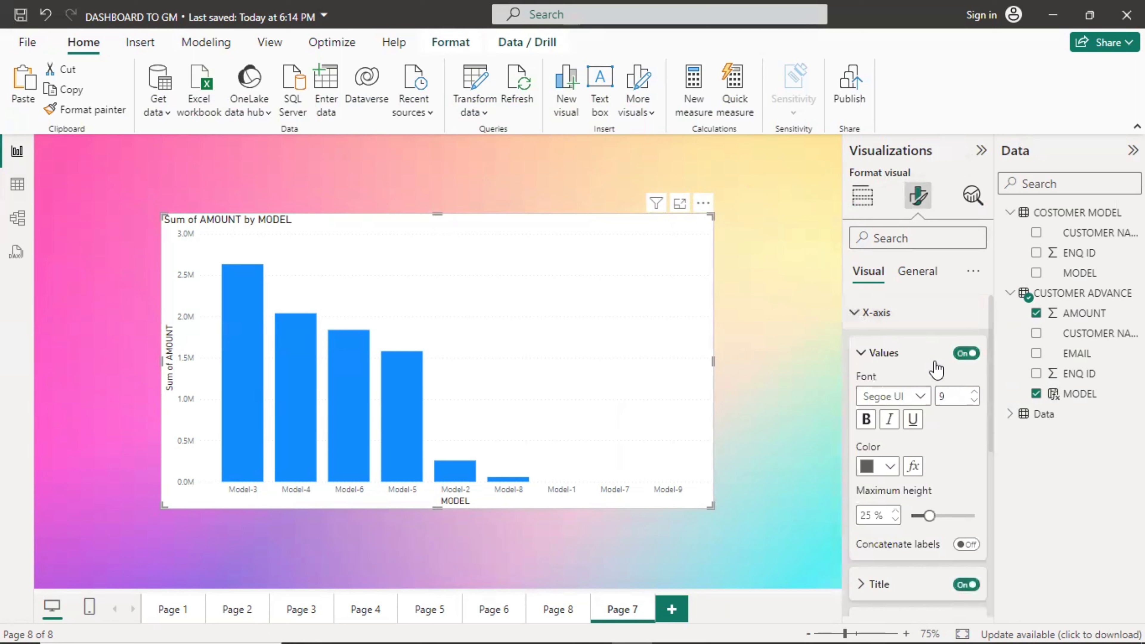
click(974, 393)
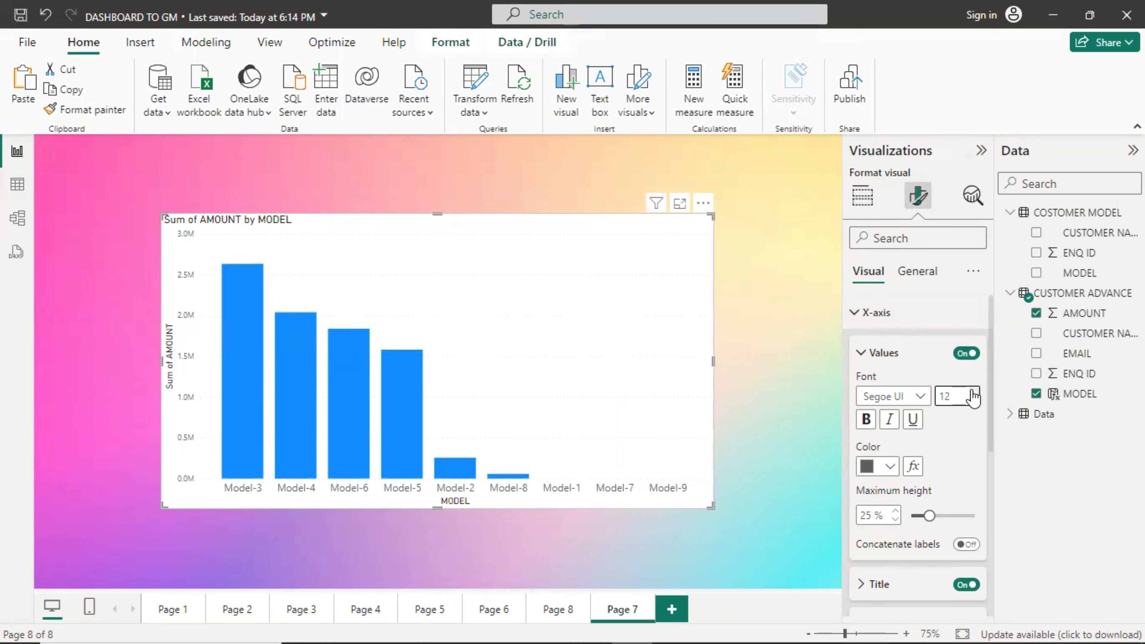
click(972, 393)
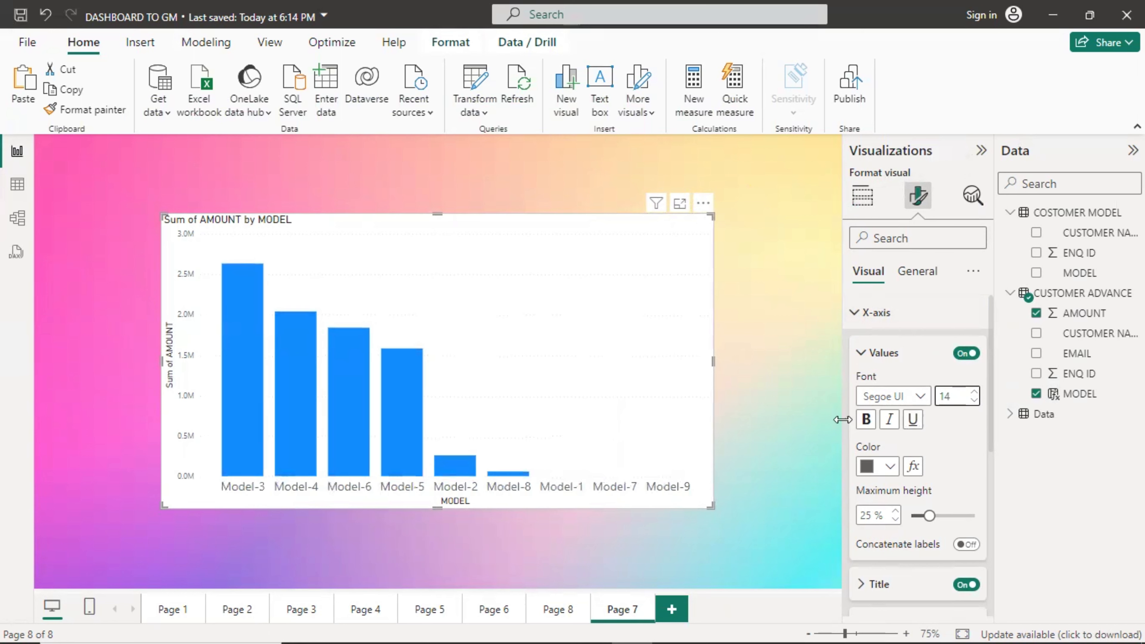
click(865, 423)
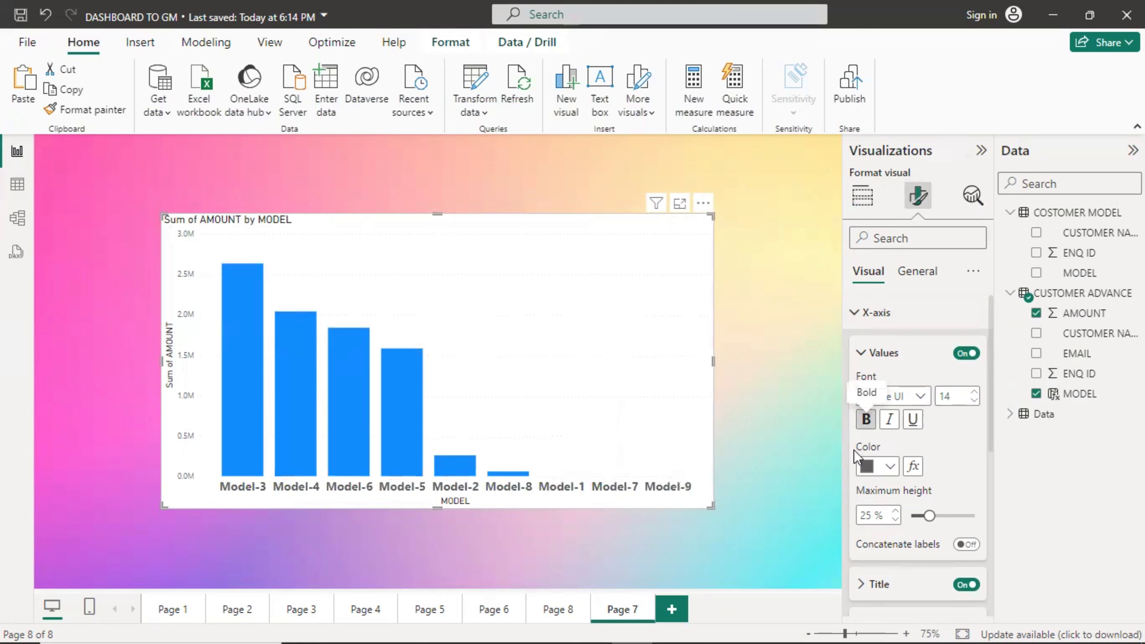
click(867, 469)
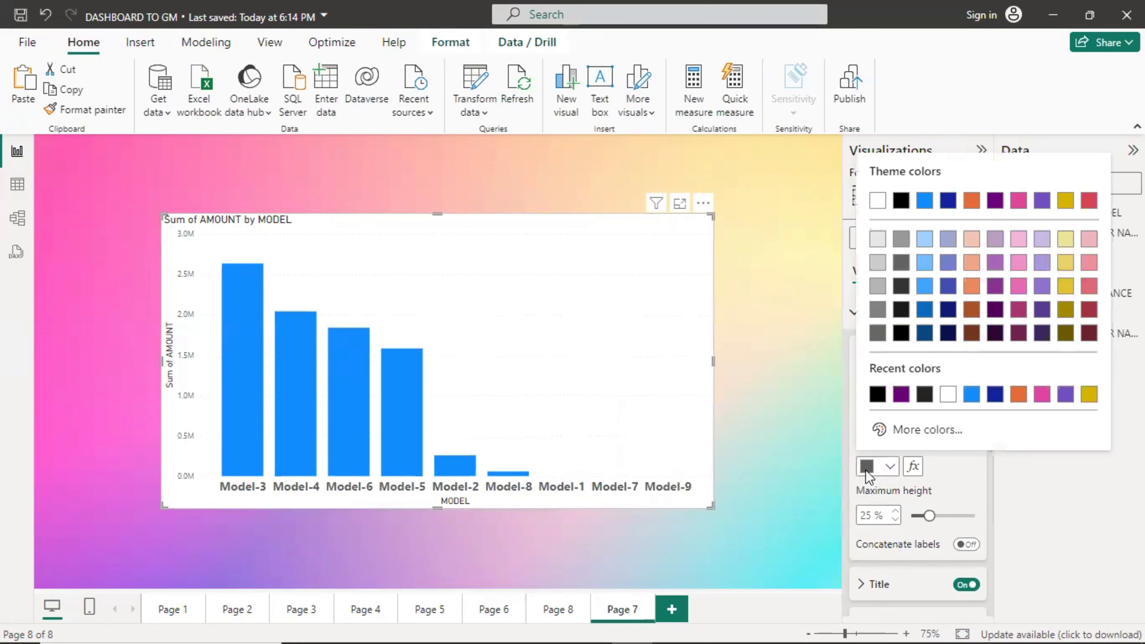
click(901, 202)
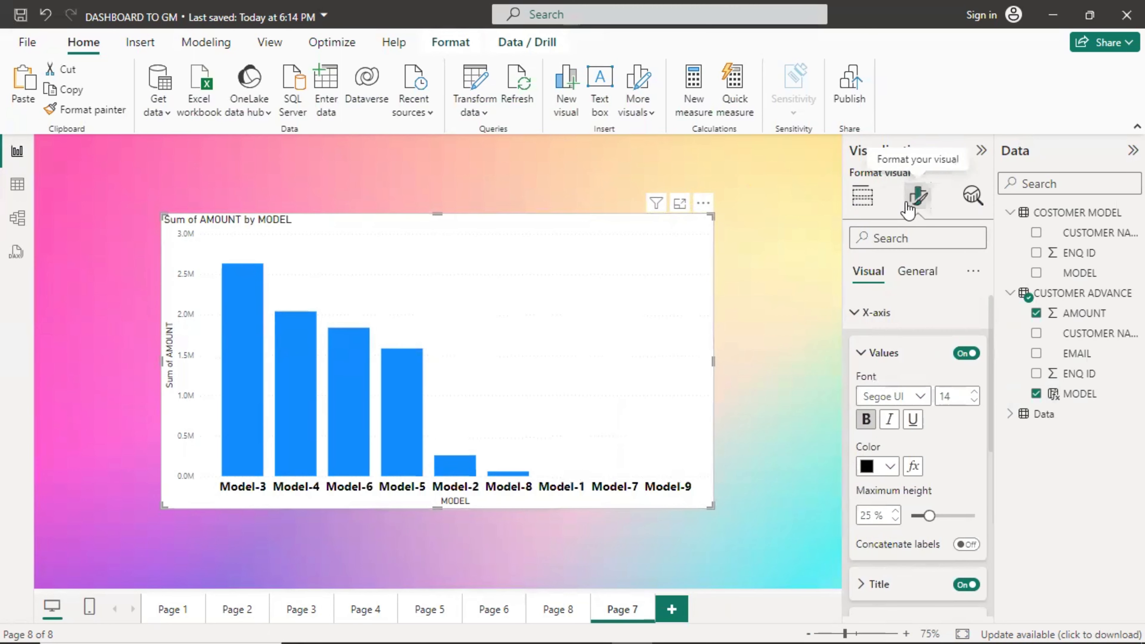
click(975, 400)
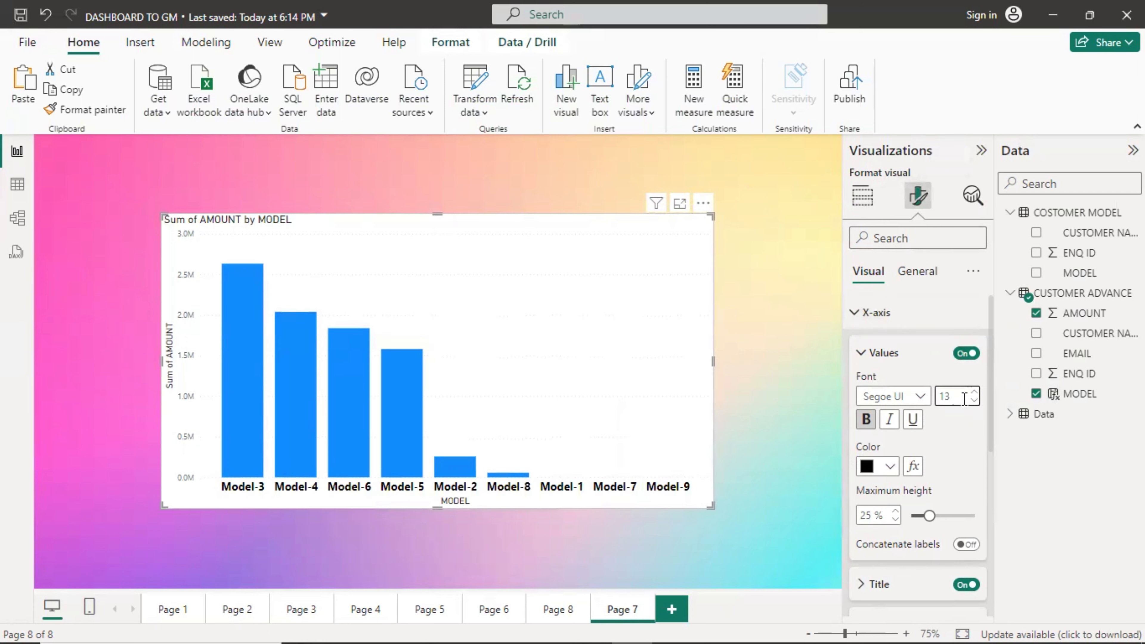
click(862, 354)
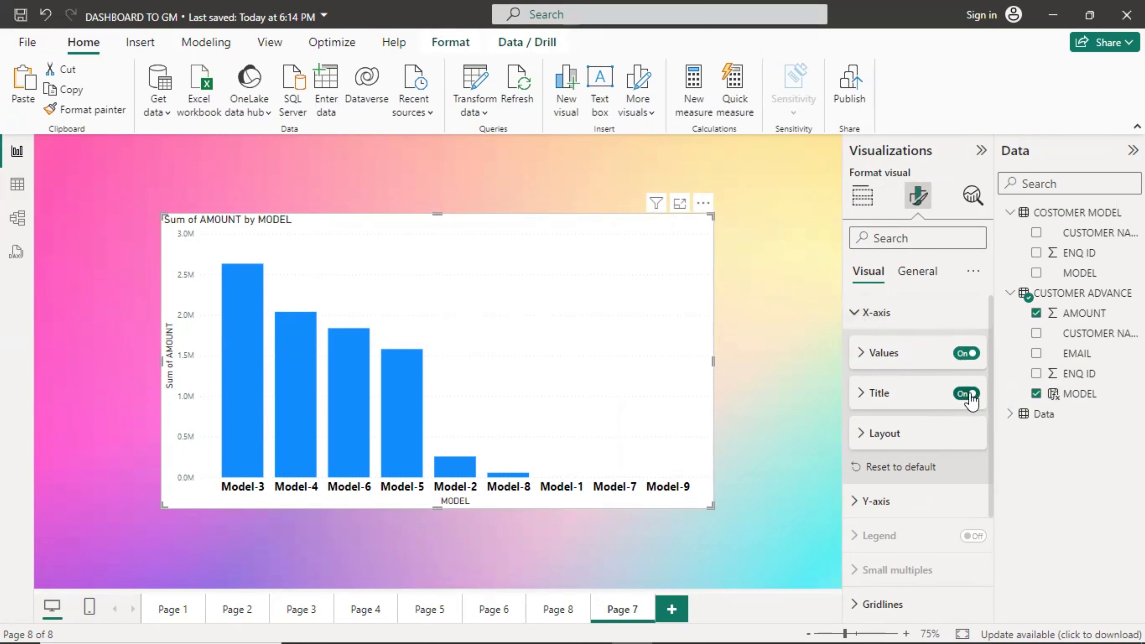
click(859, 312)
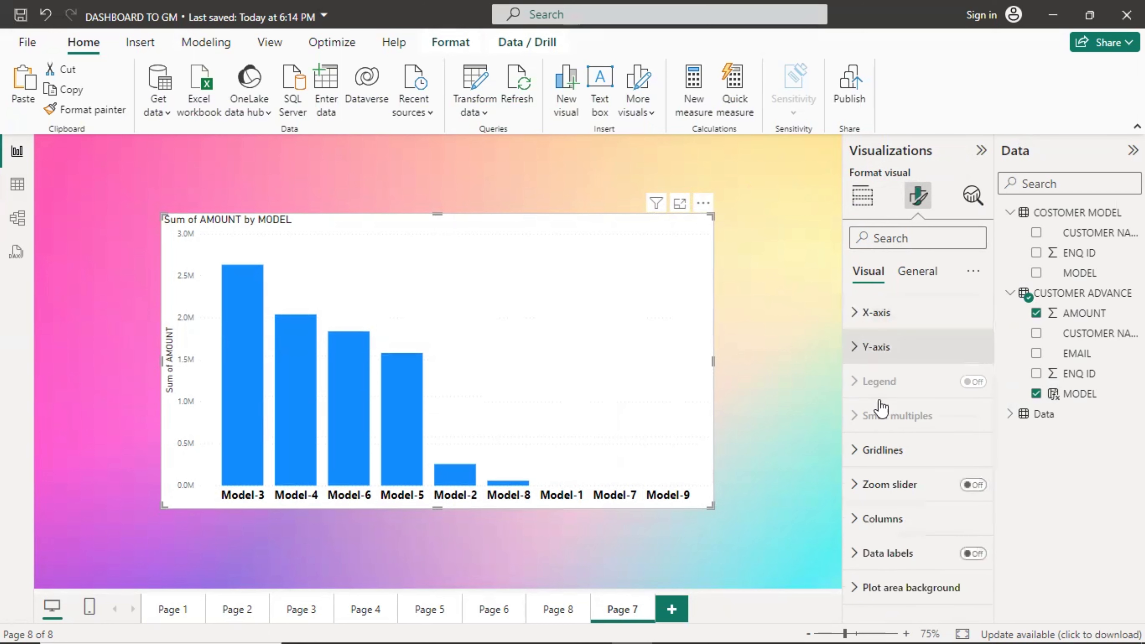
Step: Format the chart's Y-axis values in bold black at font size 12
click(857, 351)
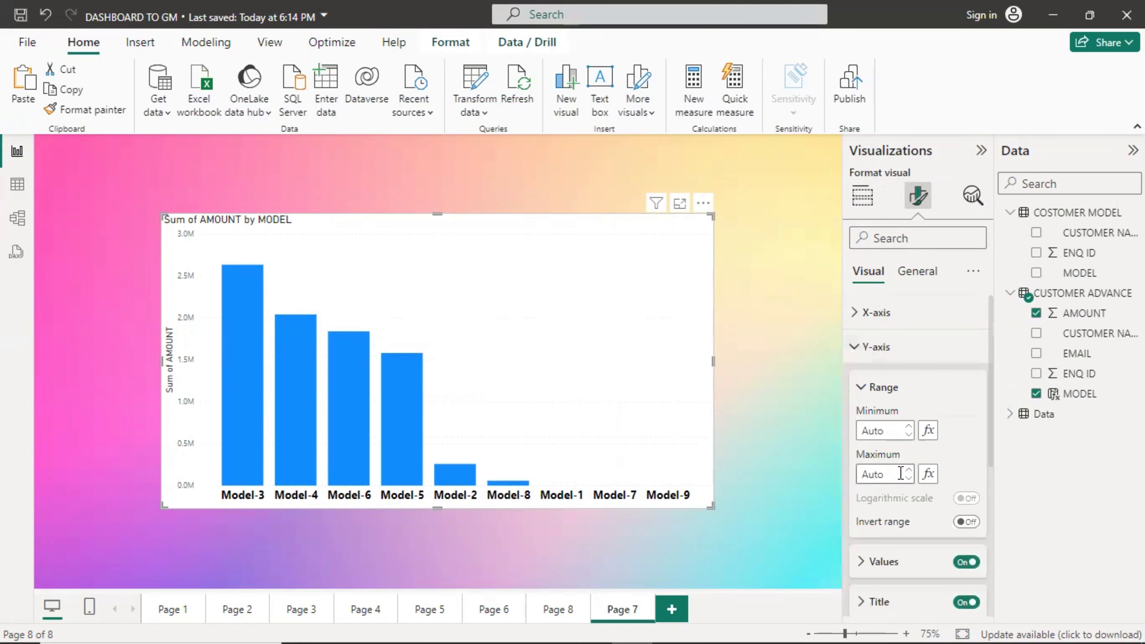
scroll(901, 473, down, 1)
click(882, 513)
scroll(938, 482, down, 1)
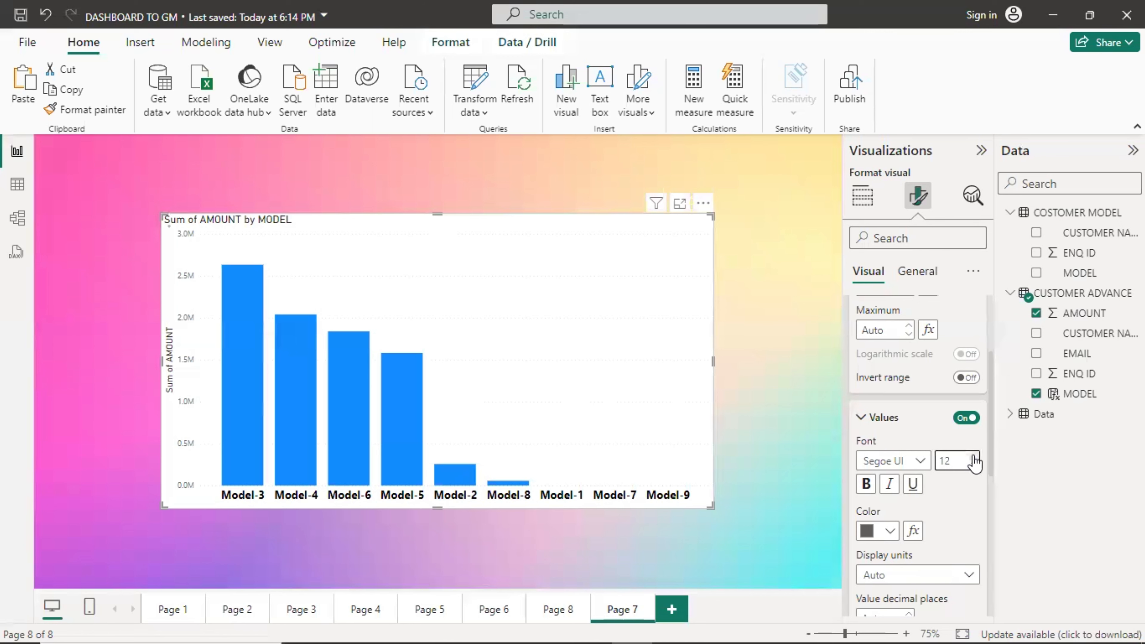
click(866, 484)
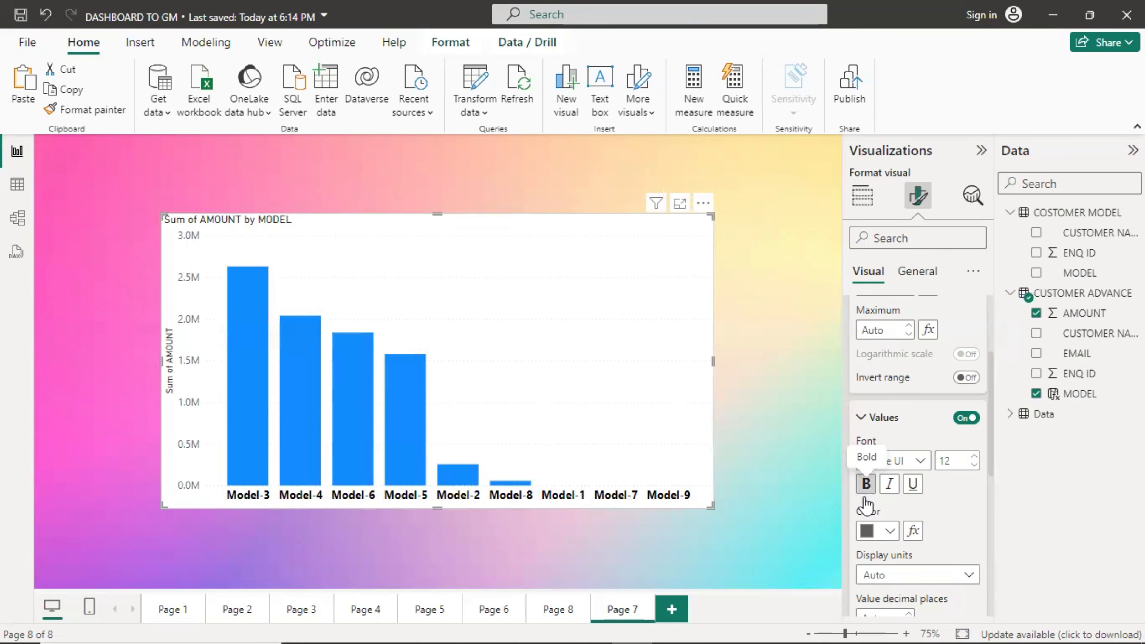
click(866, 535)
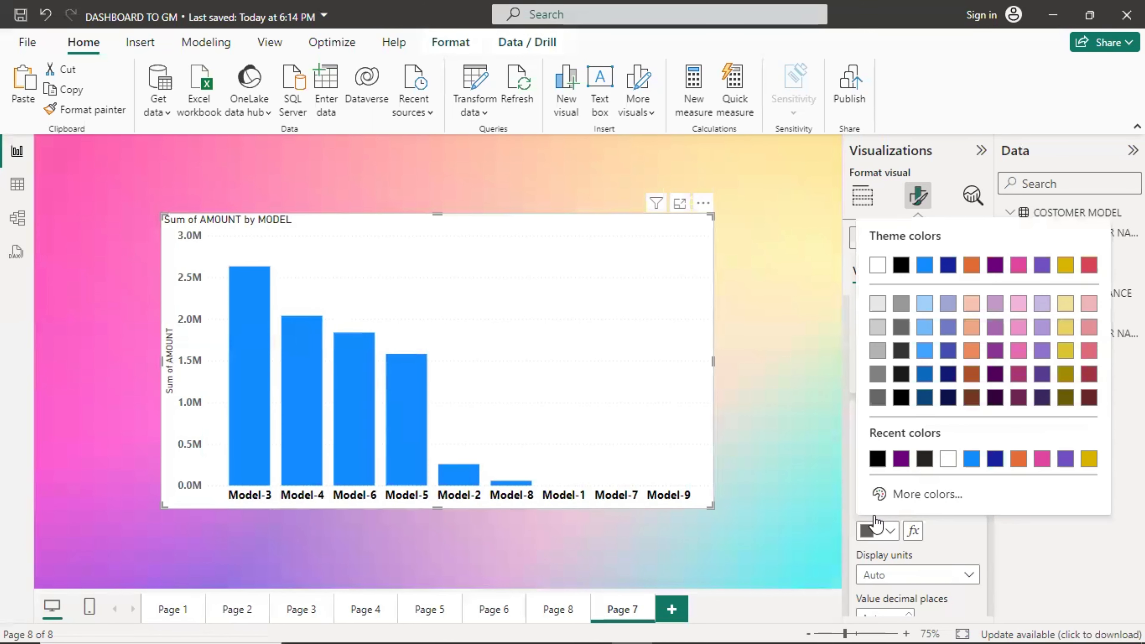
click(877, 459)
scroll(920, 514, down, 3)
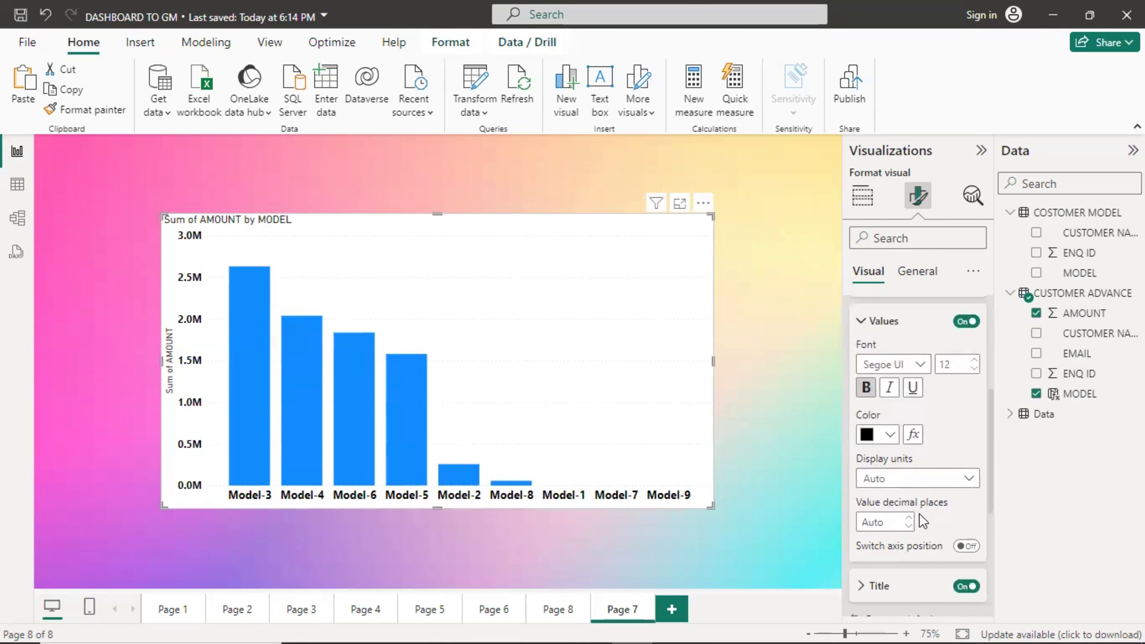
Step: Turn off the chart's Y-axis title and collapse the Y-axis settings
click(974, 587)
click(862, 321)
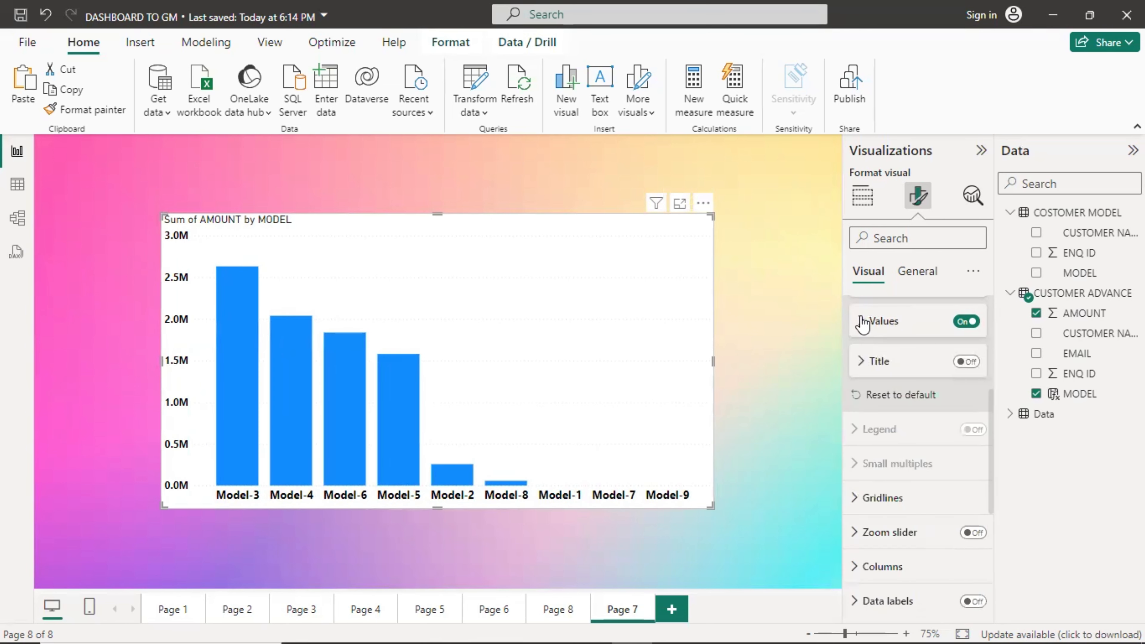
scroll(870, 361, up, 3)
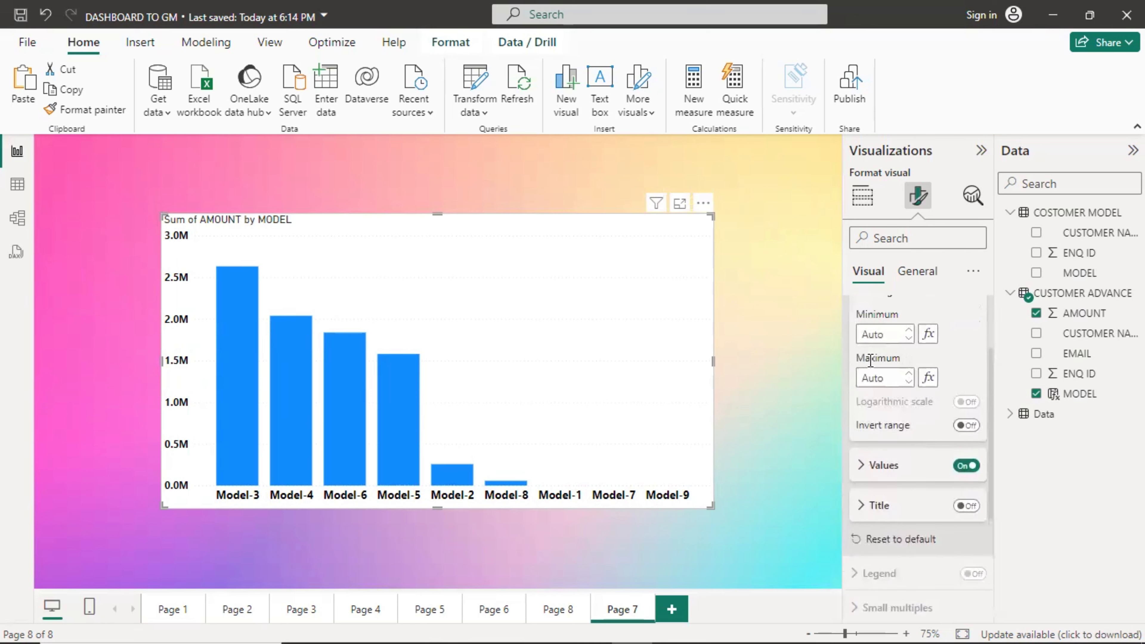
scroll(870, 361, up, 2)
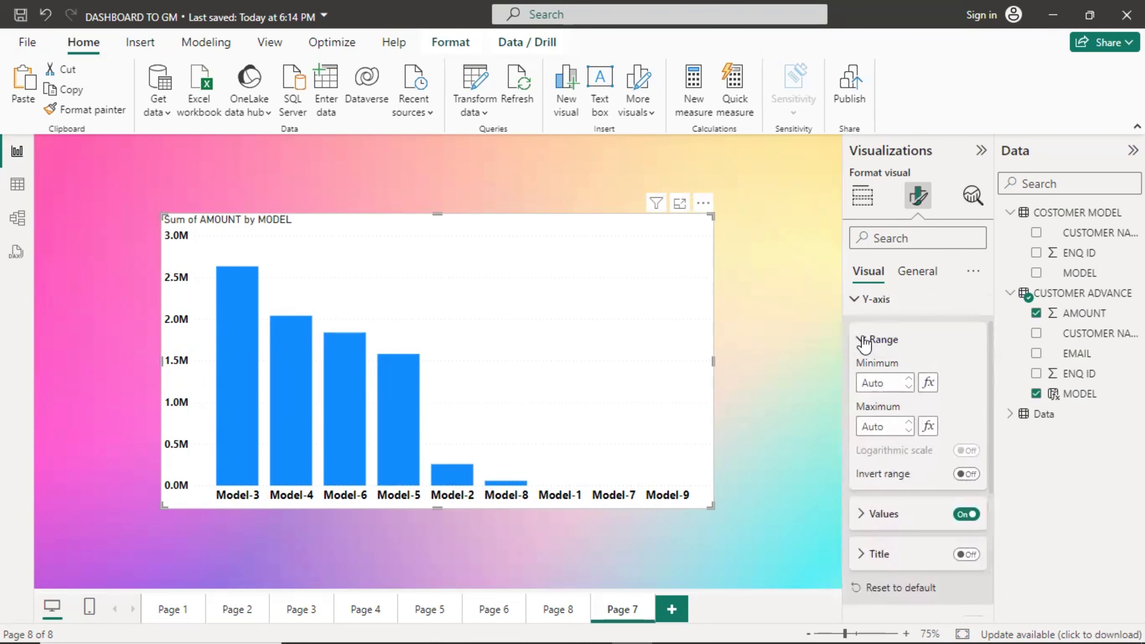
click(863, 340)
click(857, 300)
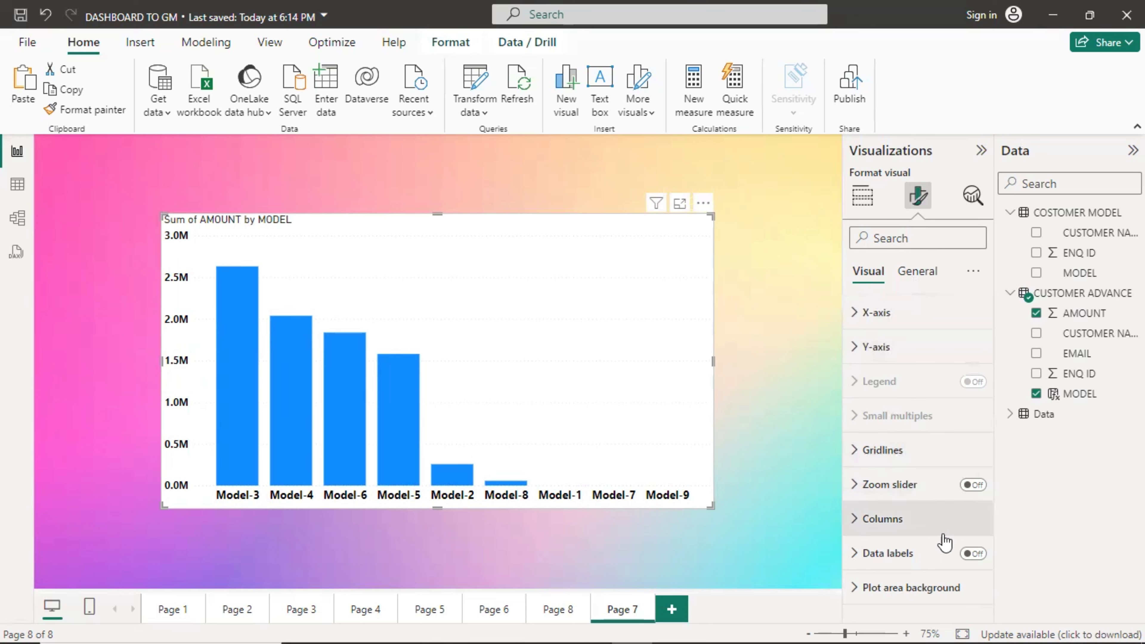
Step: Turn on data labels for the column chart and apply their settings to all series
click(973, 554)
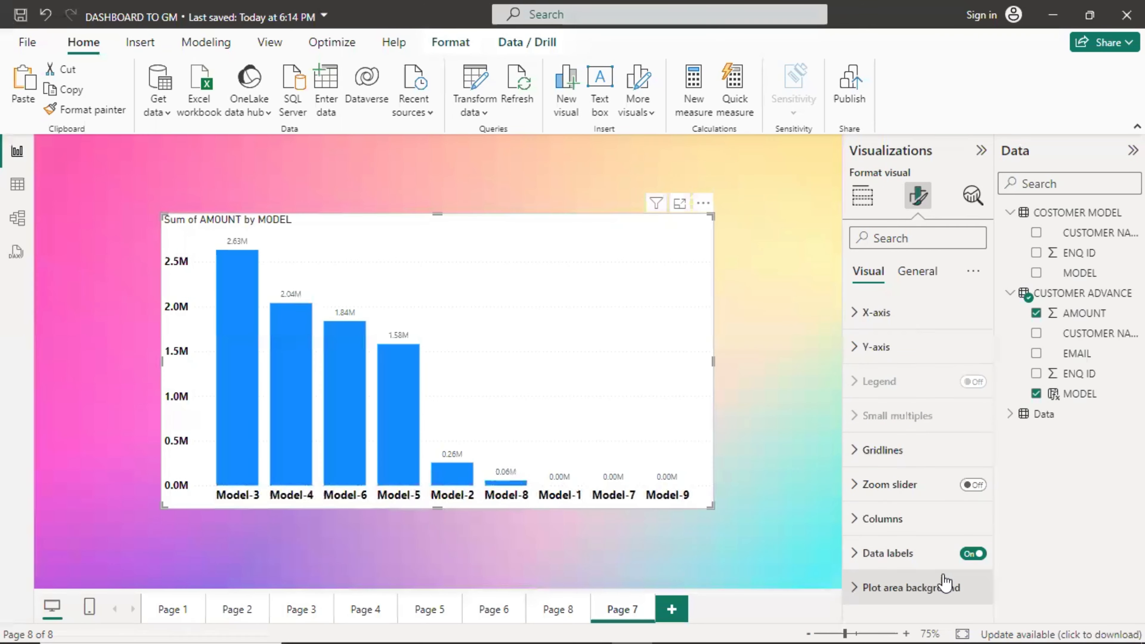
click(858, 556)
scroll(915, 519, down, 5)
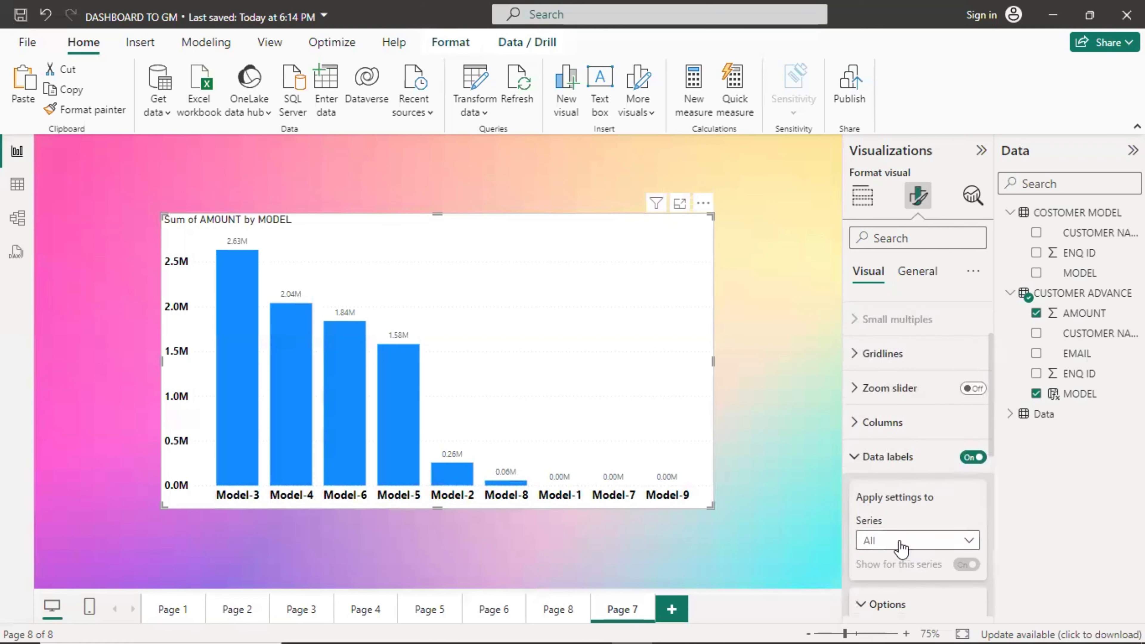
click(970, 447)
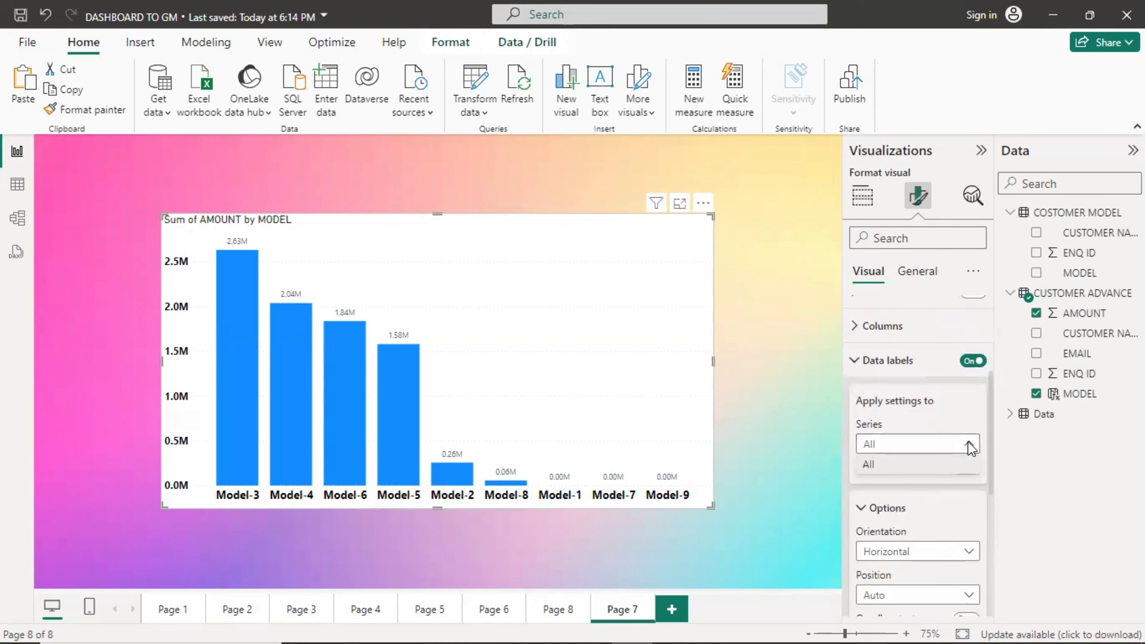
click(965, 463)
scroll(943, 474, down, 2)
scroll(940, 468, down, 3)
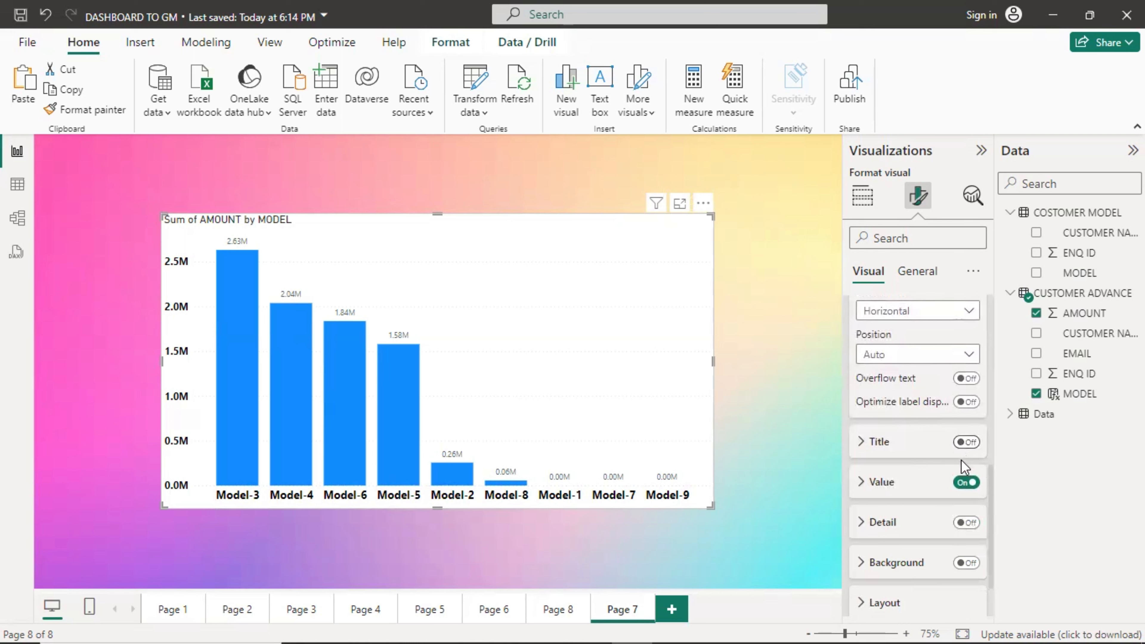
Step: Format the chart's data label values in bold black at font size 14
click(863, 487)
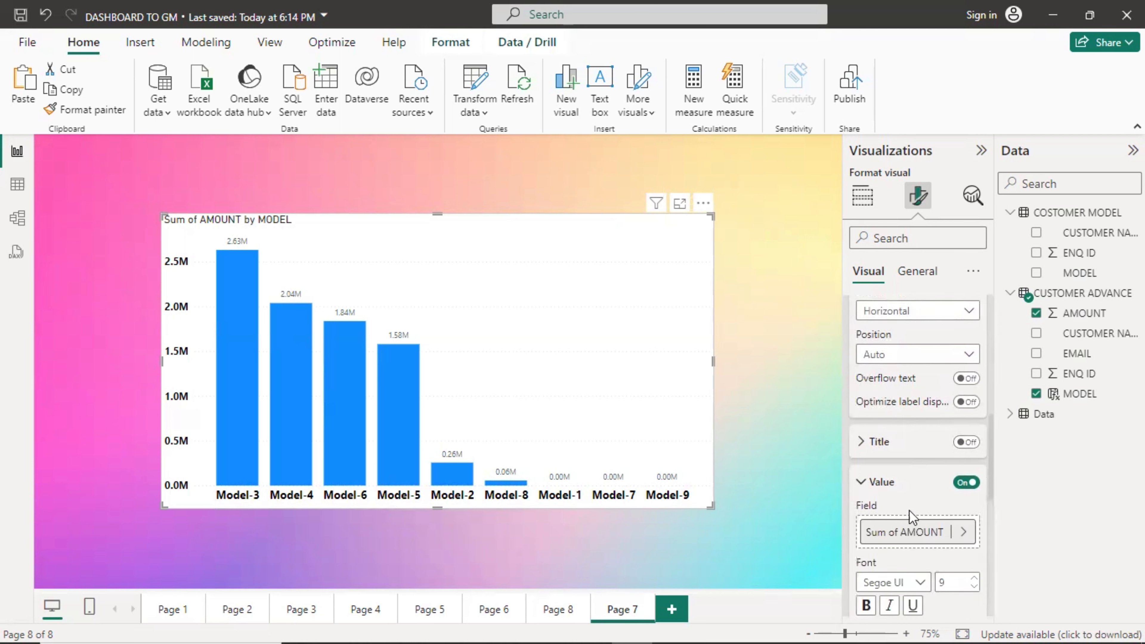
scroll(953, 522, down, 1)
click(975, 530)
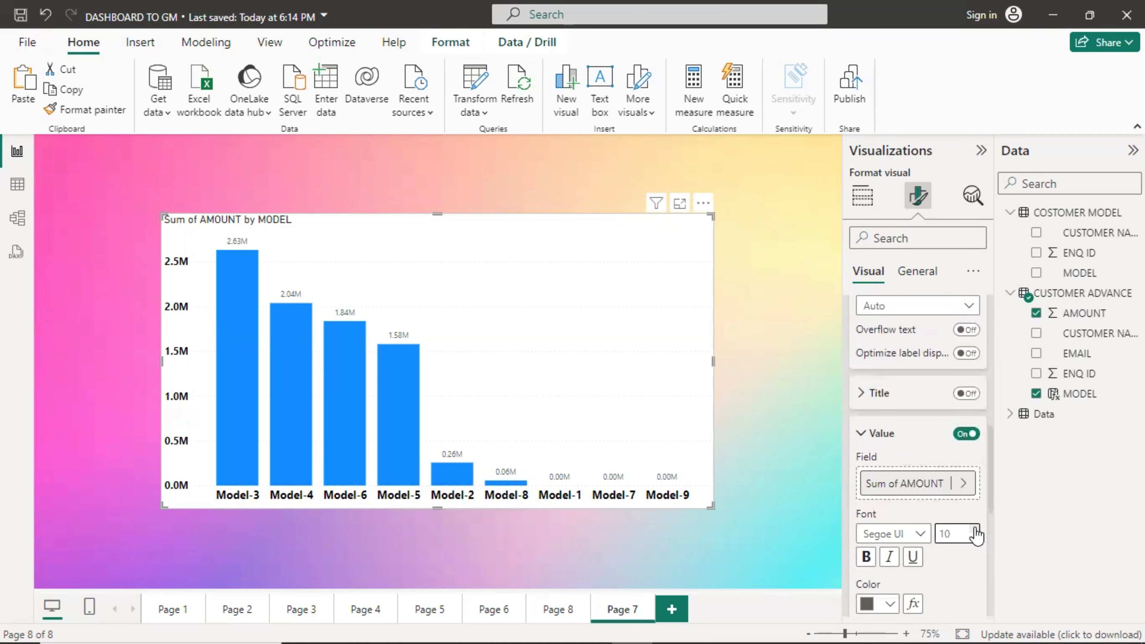
click(975, 530)
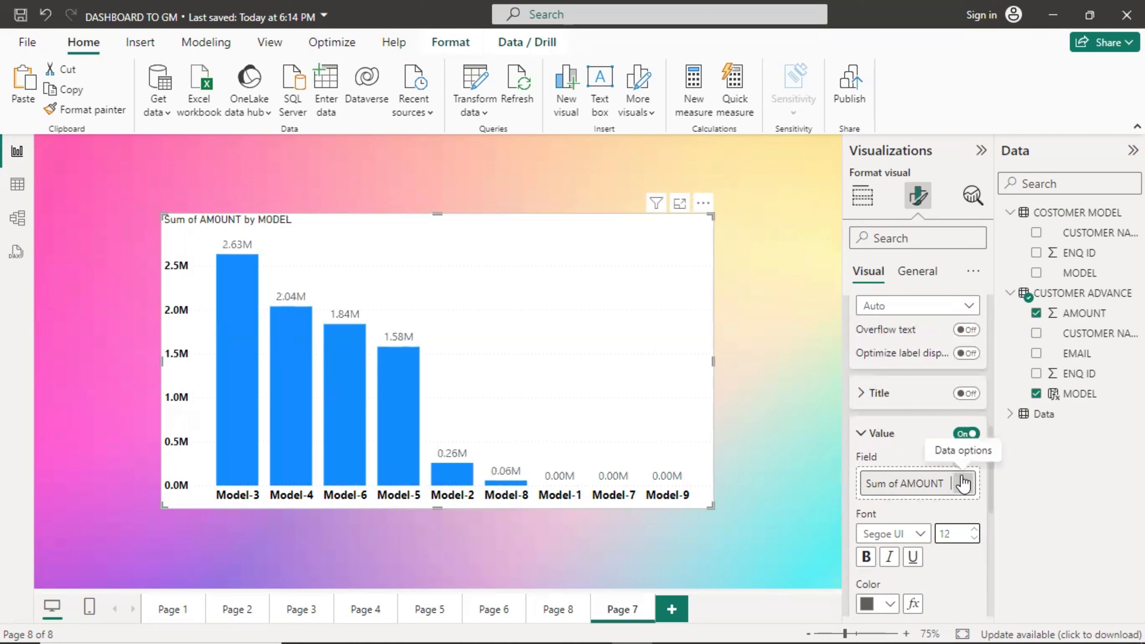
click(964, 483)
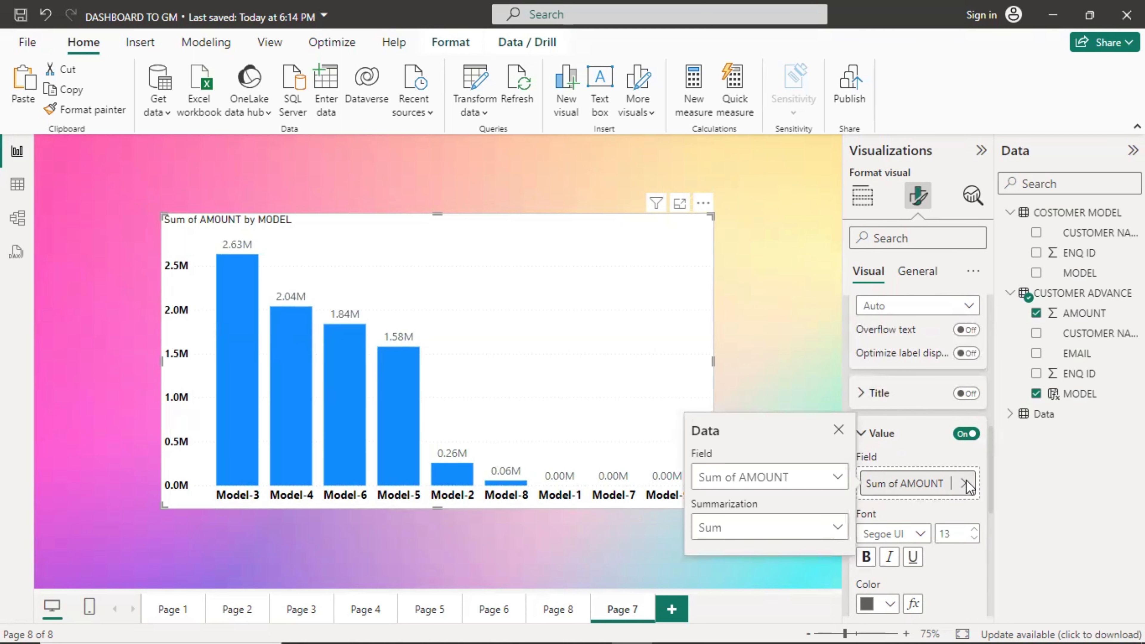
click(839, 428)
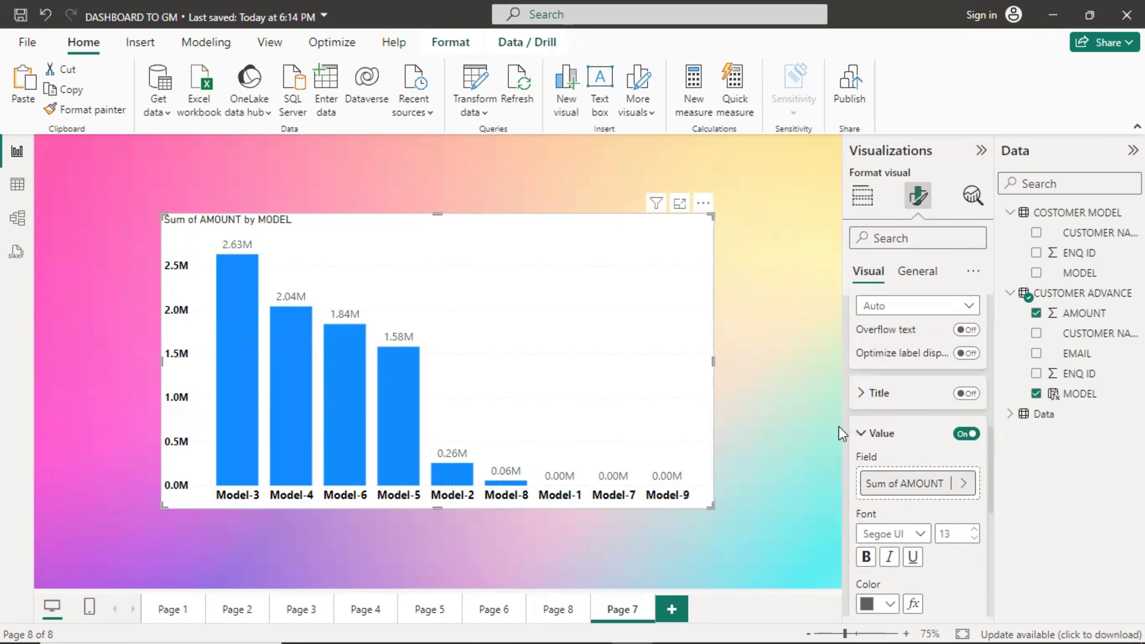
click(975, 530)
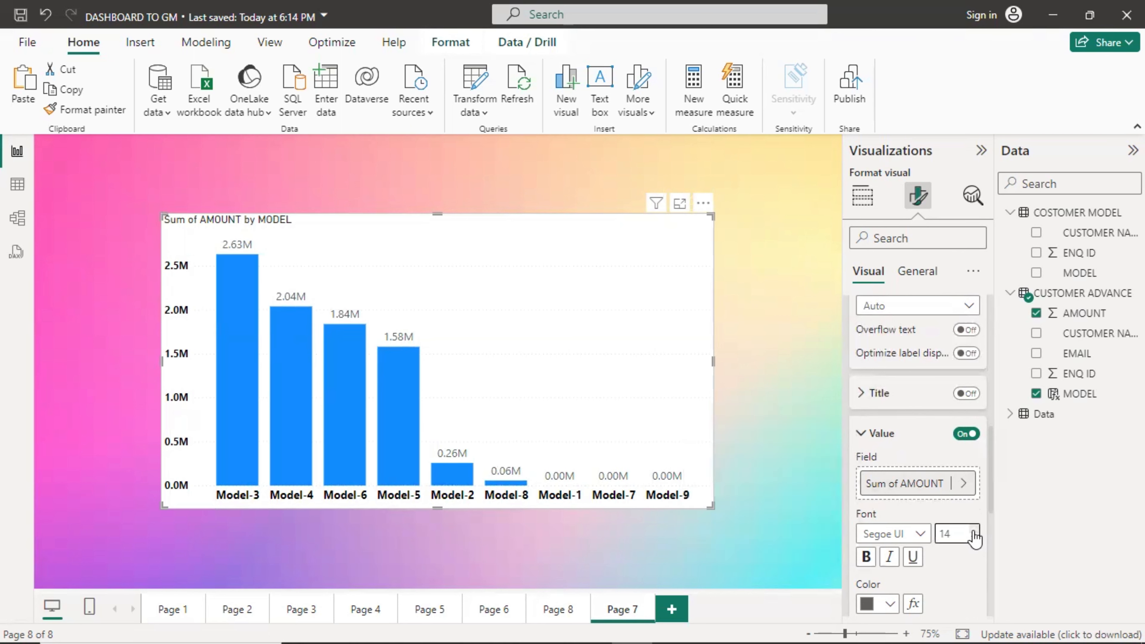
click(867, 557)
click(873, 604)
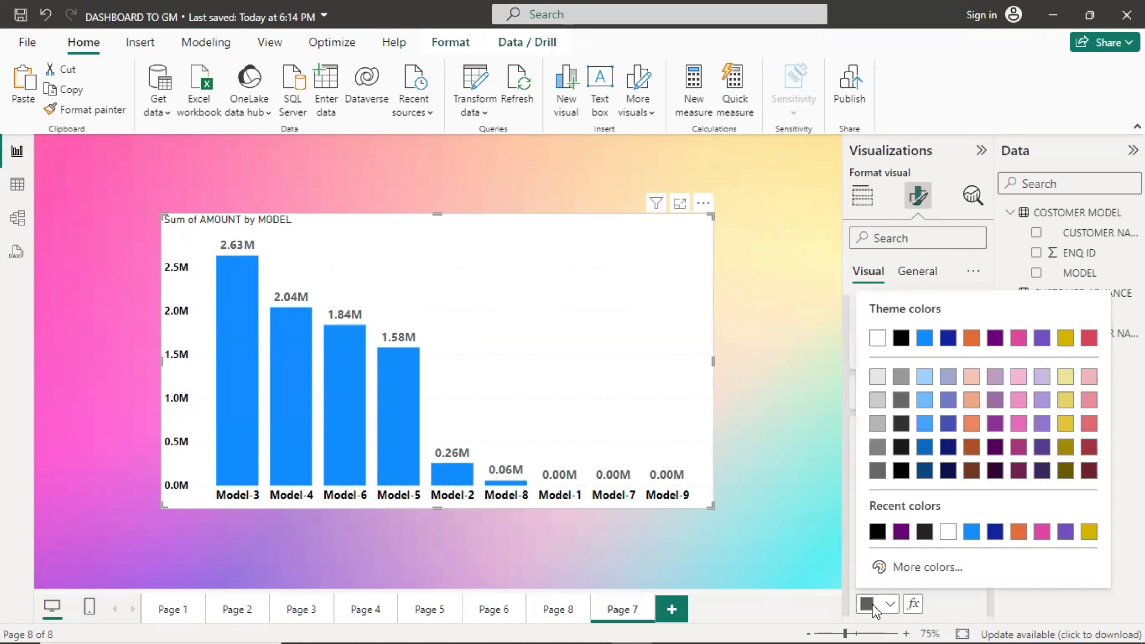
click(877, 532)
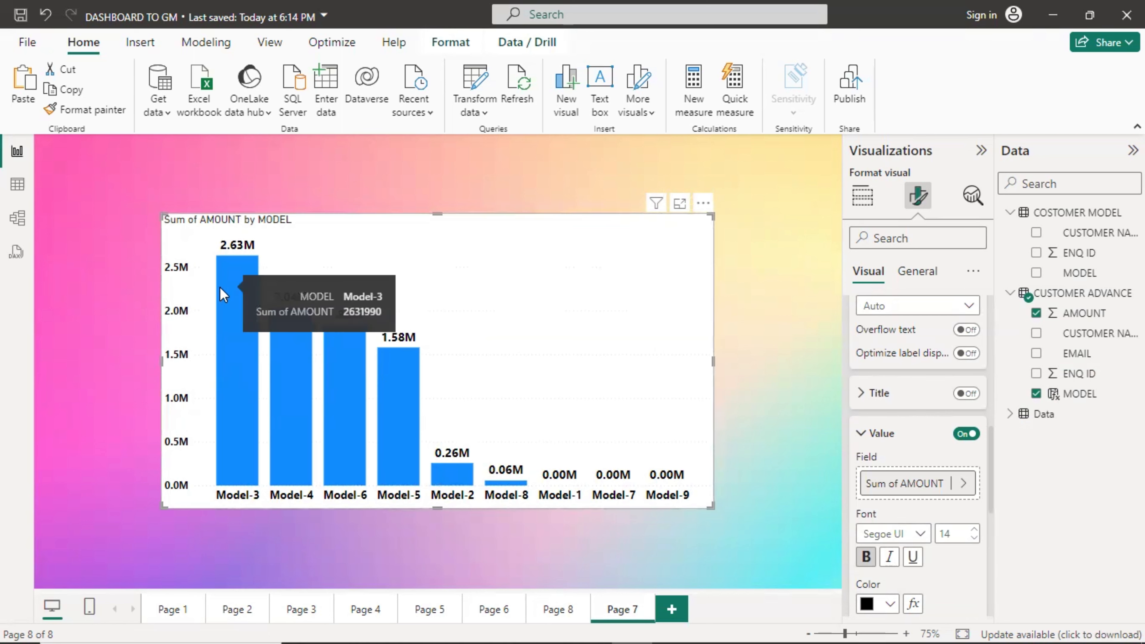
click(863, 434)
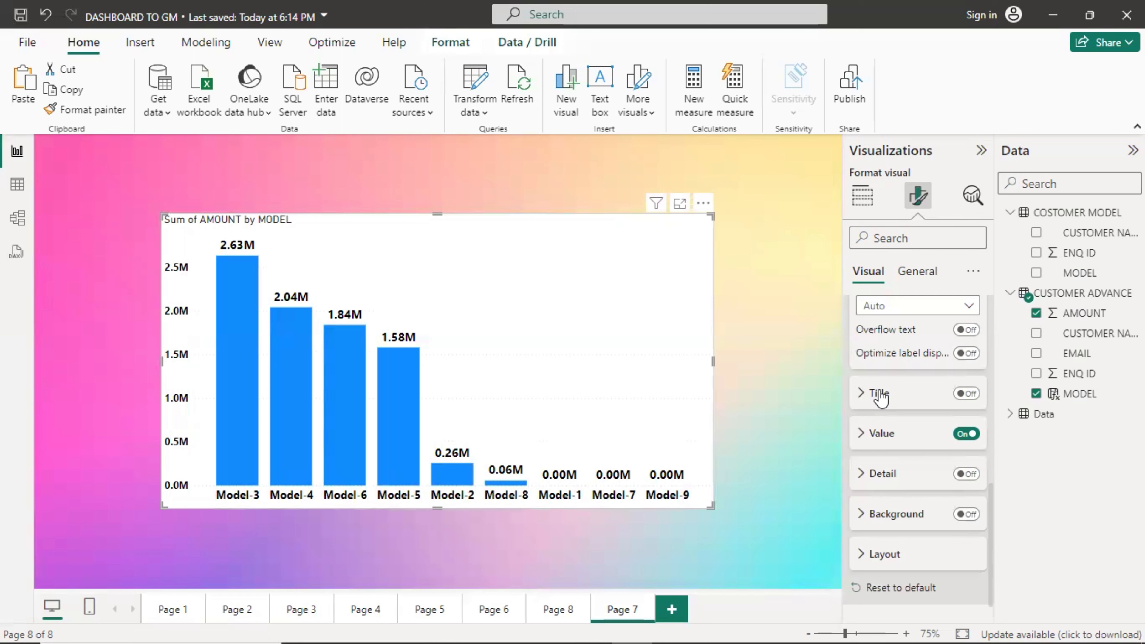
scroll(879, 396, up, 5)
scroll(883, 396, up, 3)
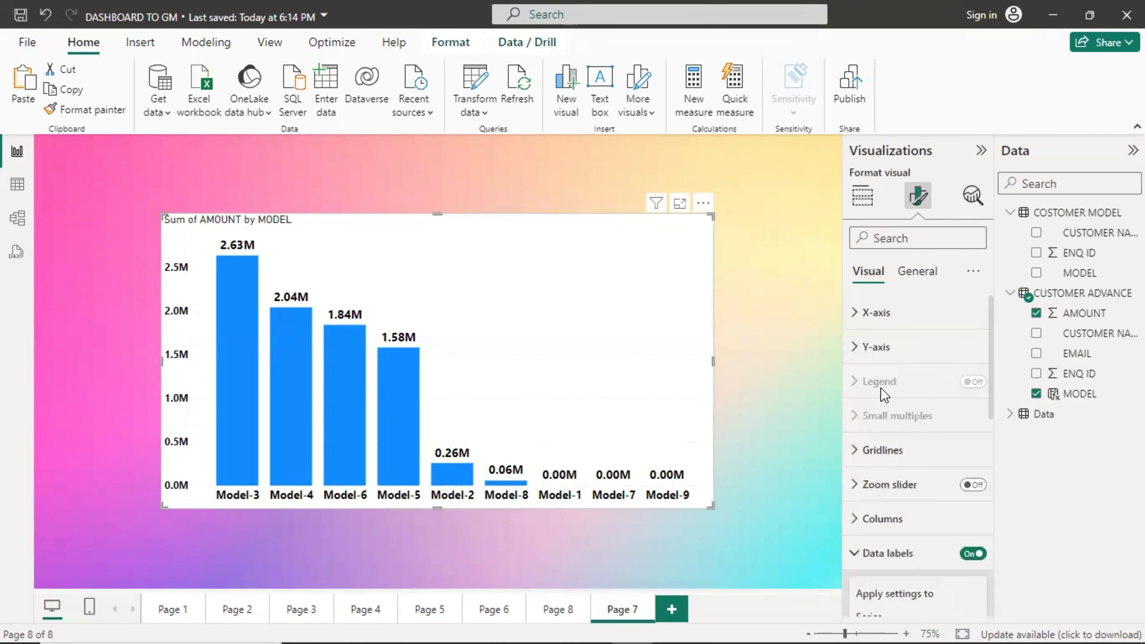
Step: Change the chart's title text to "ADVANCE BY MODEL"
click(917, 271)
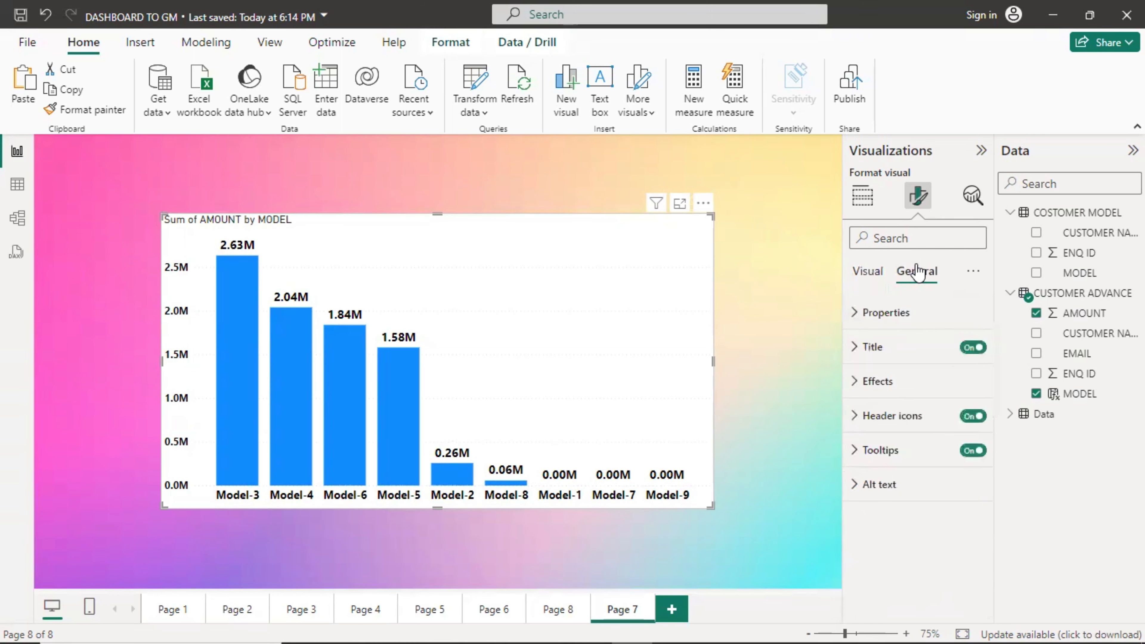
click(855, 352)
click(939, 430)
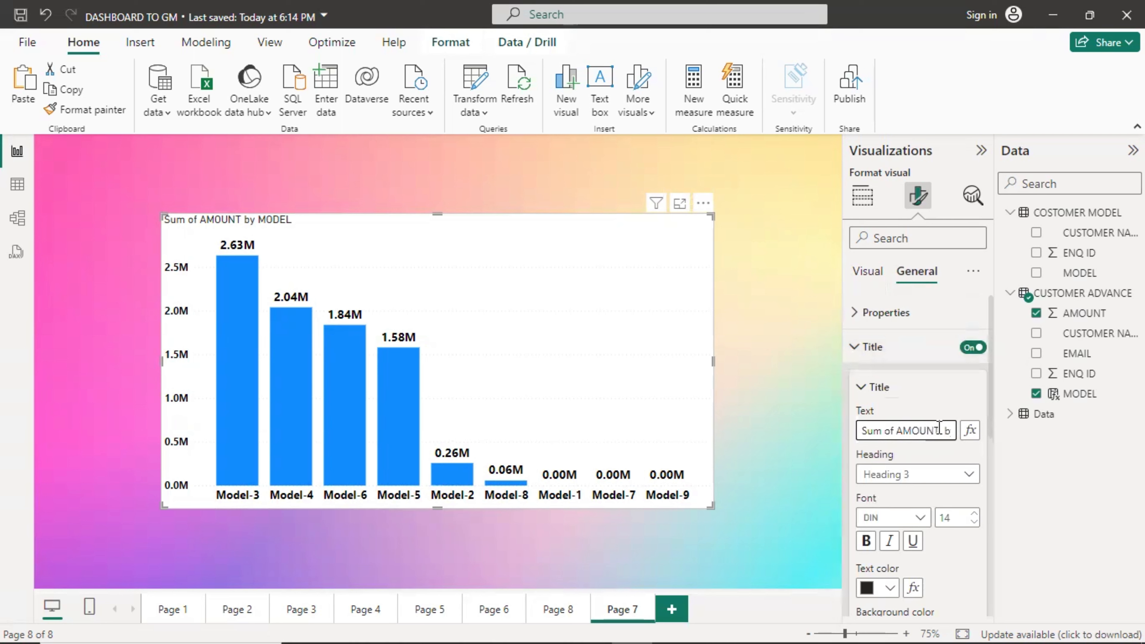
key(ctrl+a)
text(A)
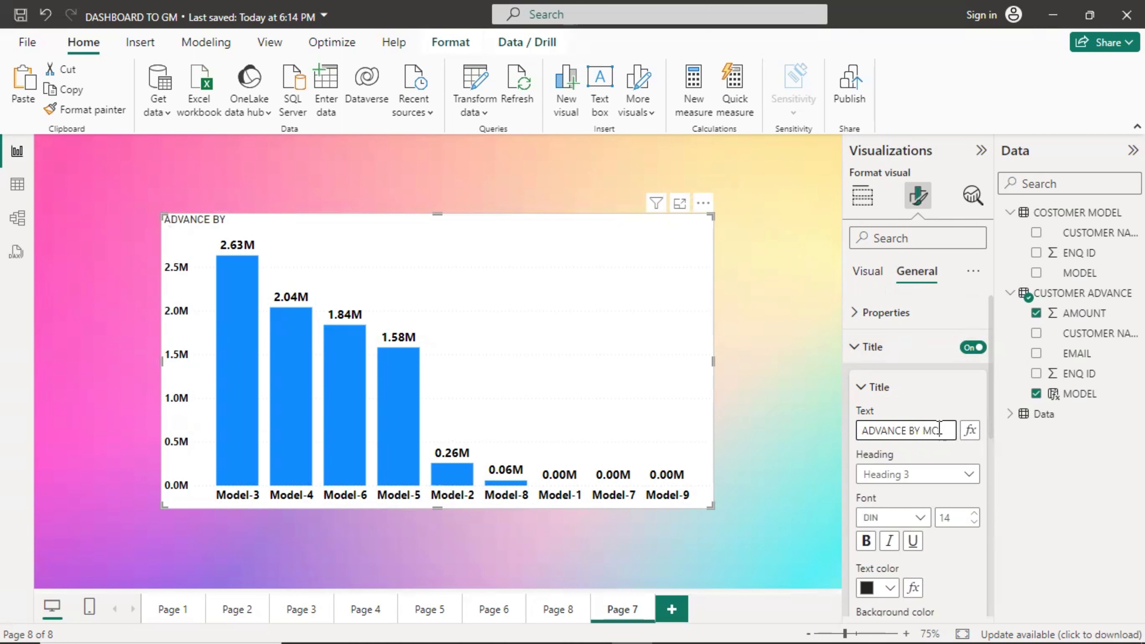
text(L)
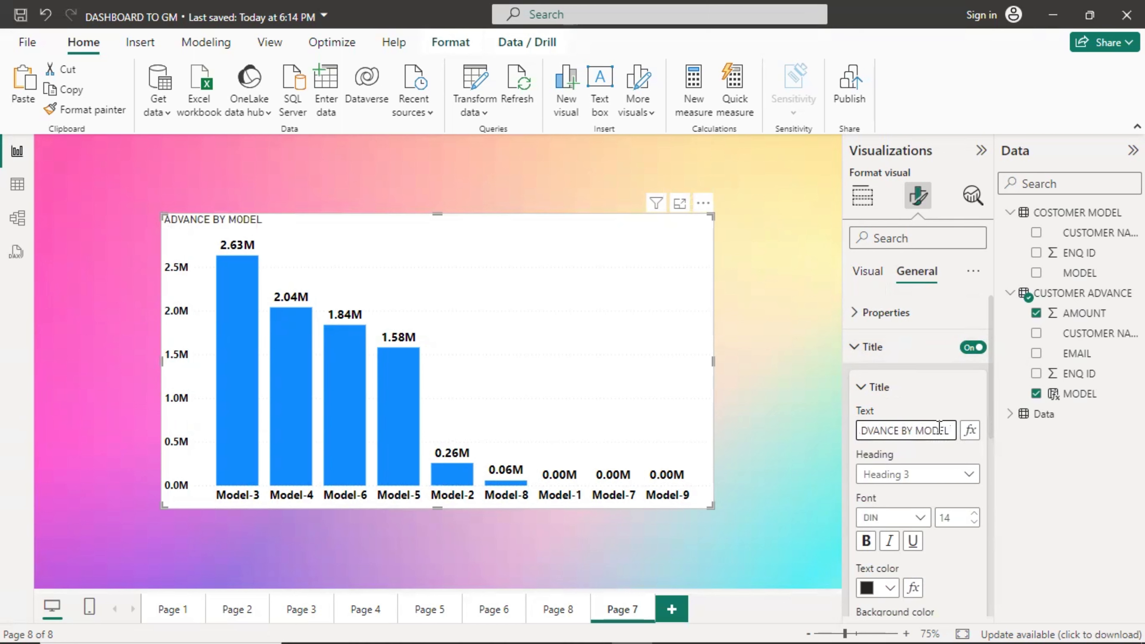
Step: Center the chart title horizontally and set its text color to black
scroll(907, 582, down, 4)
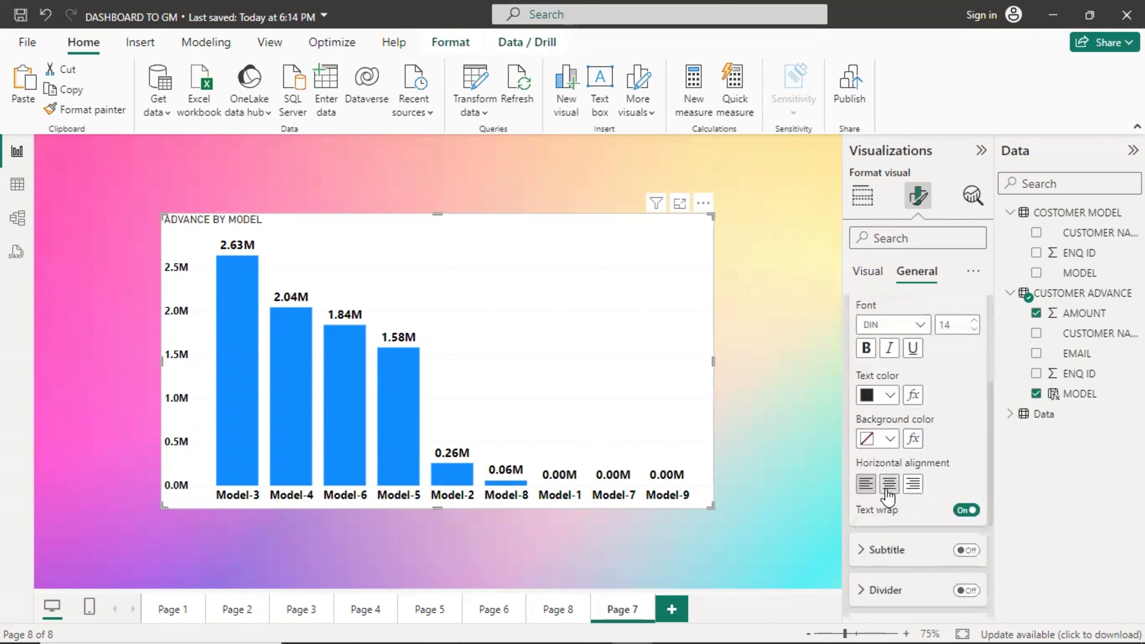
click(888, 491)
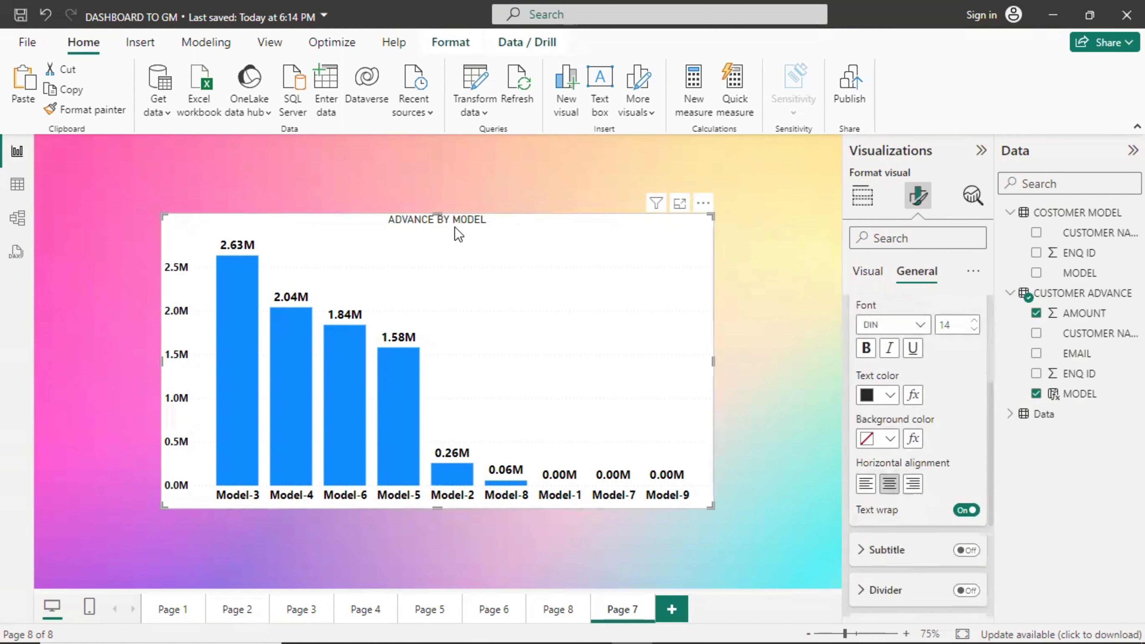
click(870, 397)
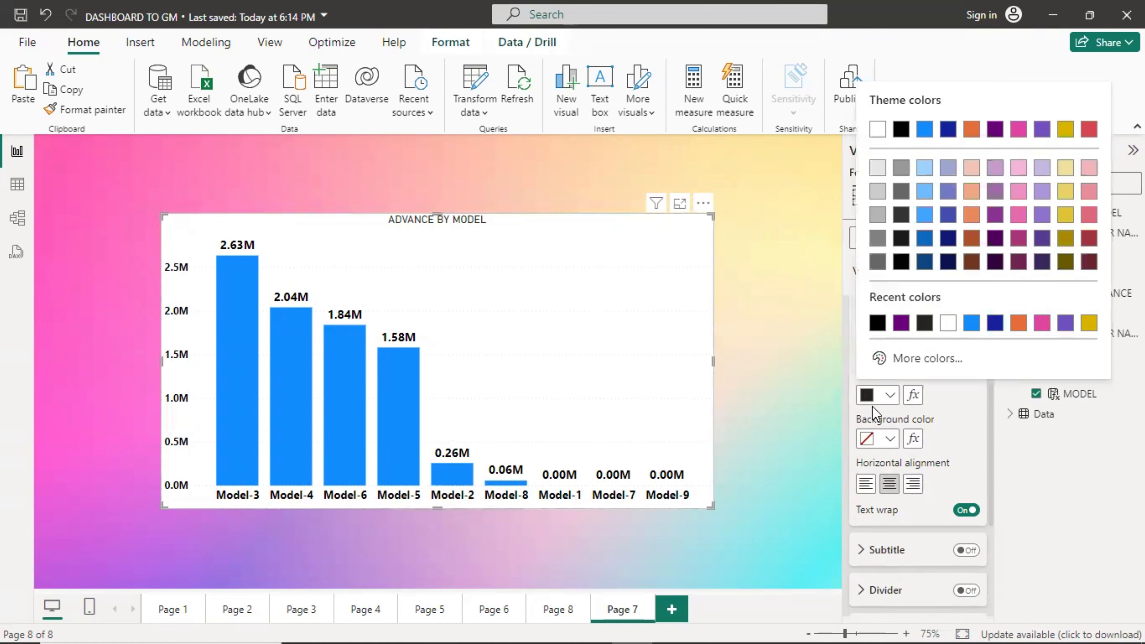
click(877, 332)
Step: Set the chart title's font size to 17, make it bold, and collapse the title settings
scroll(929, 451, up, 3)
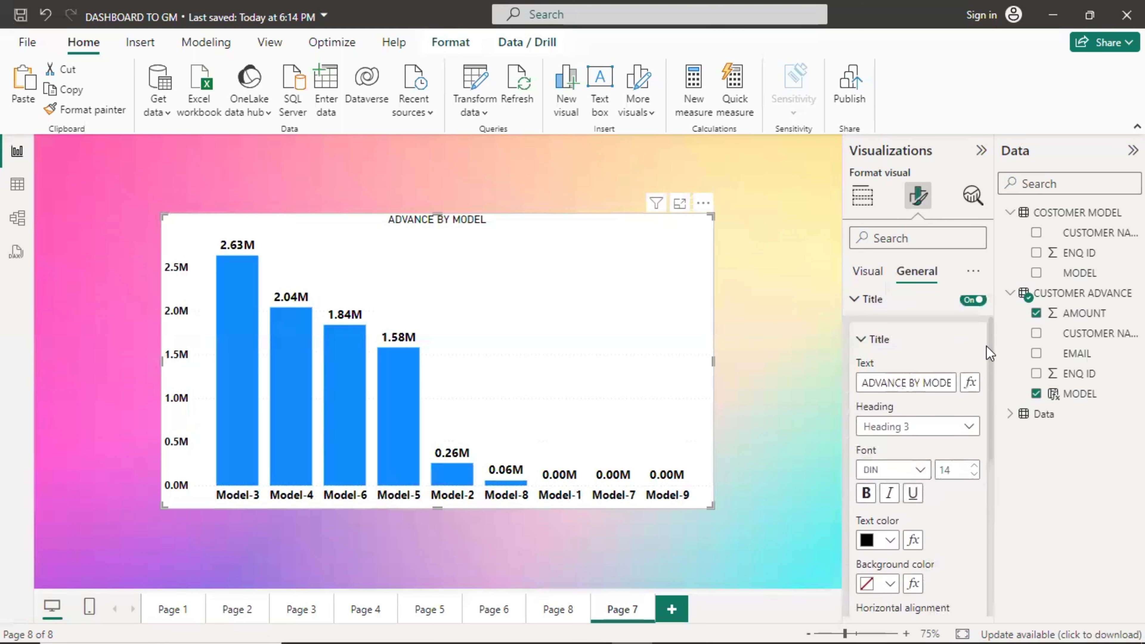
click(973, 474)
click(973, 475)
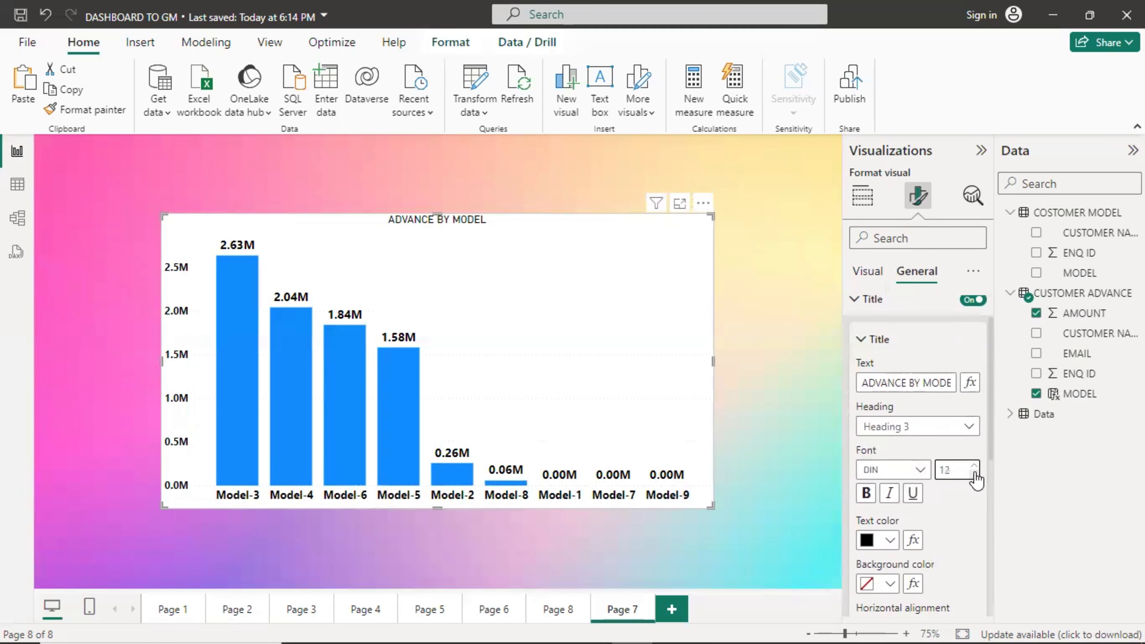
click(974, 466)
click(975, 466)
click(976, 467)
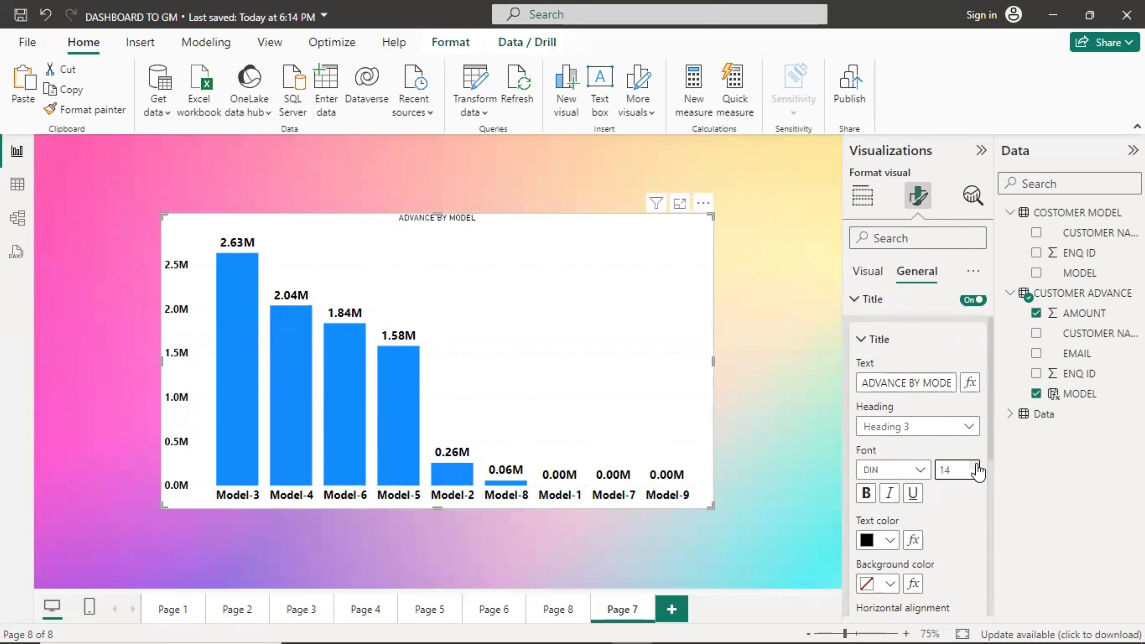
click(975, 467)
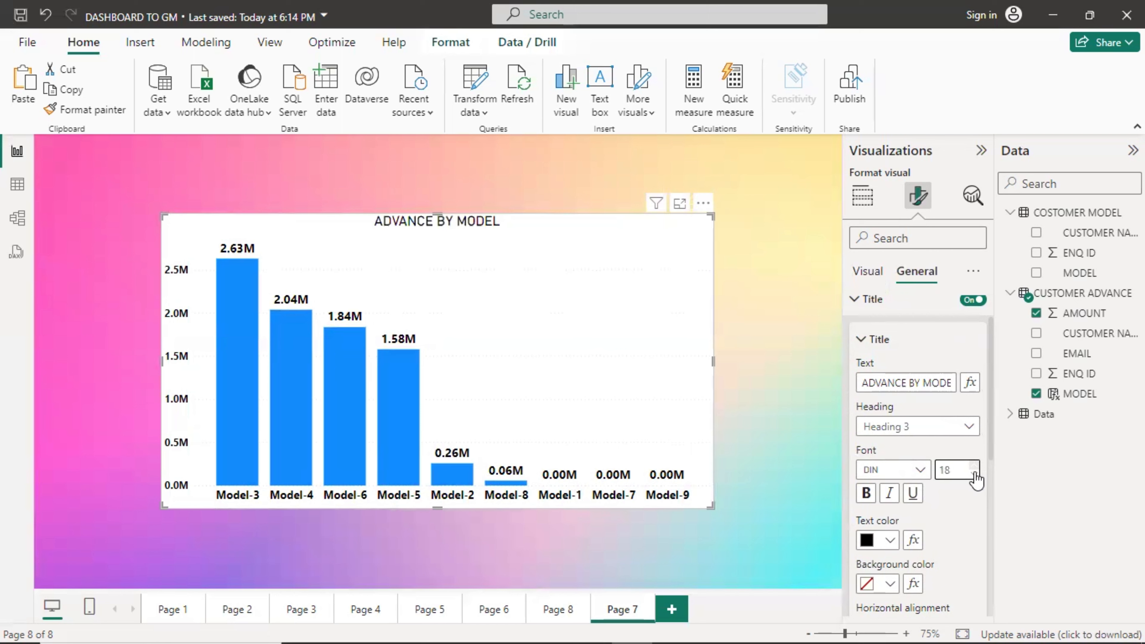
click(866, 493)
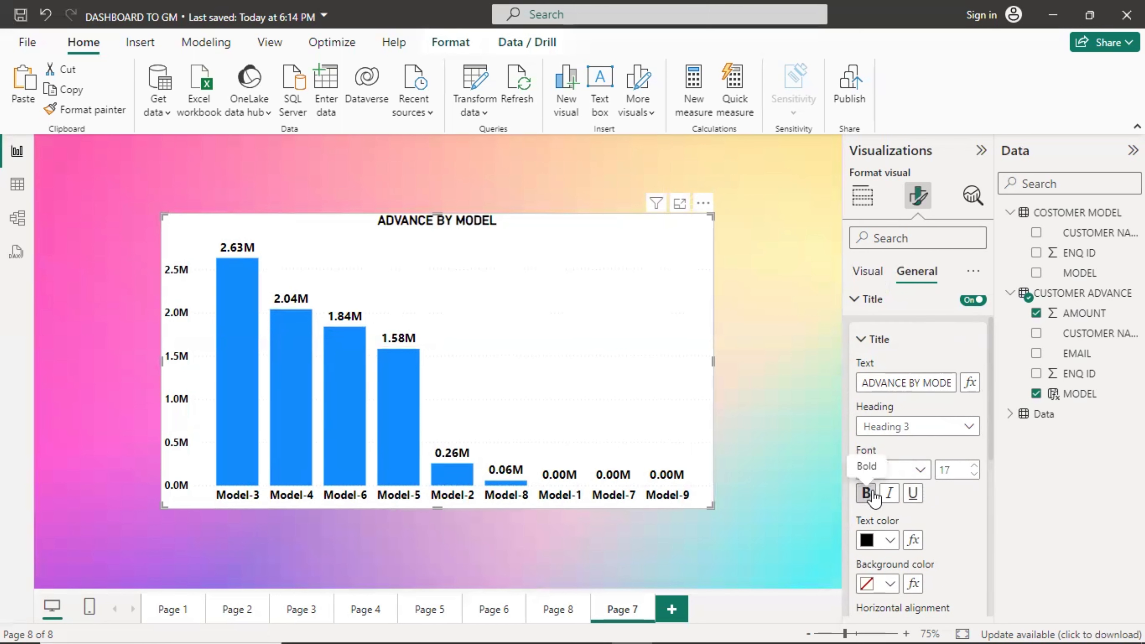
click(869, 339)
click(856, 303)
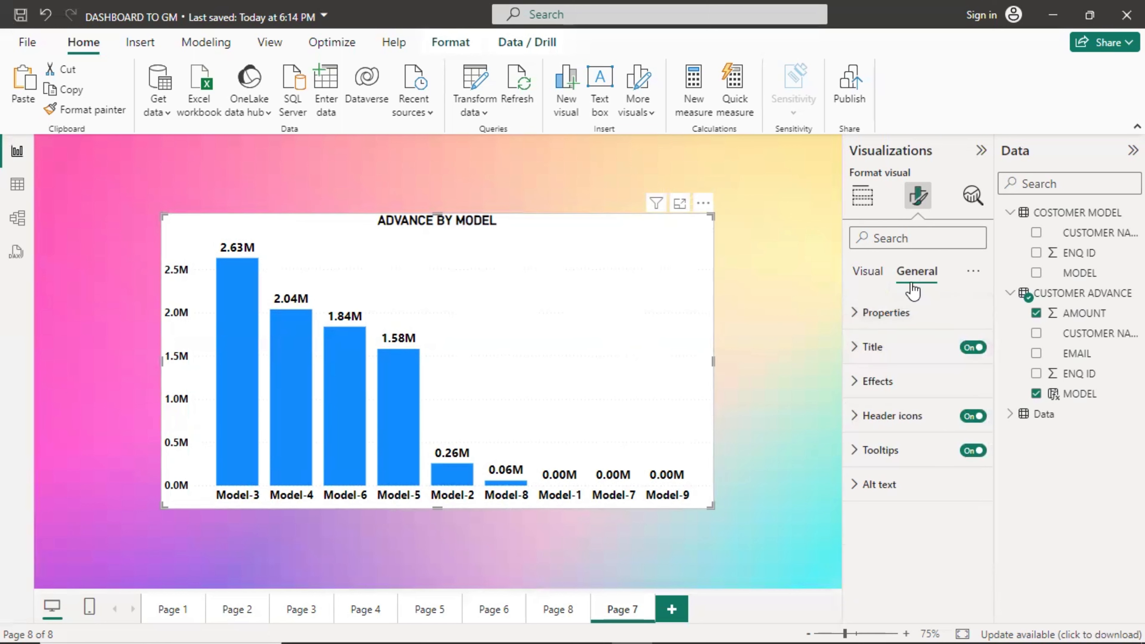
Step: Add a white visual border with 15 px rounded corners to the chart and deselect it
click(863, 385)
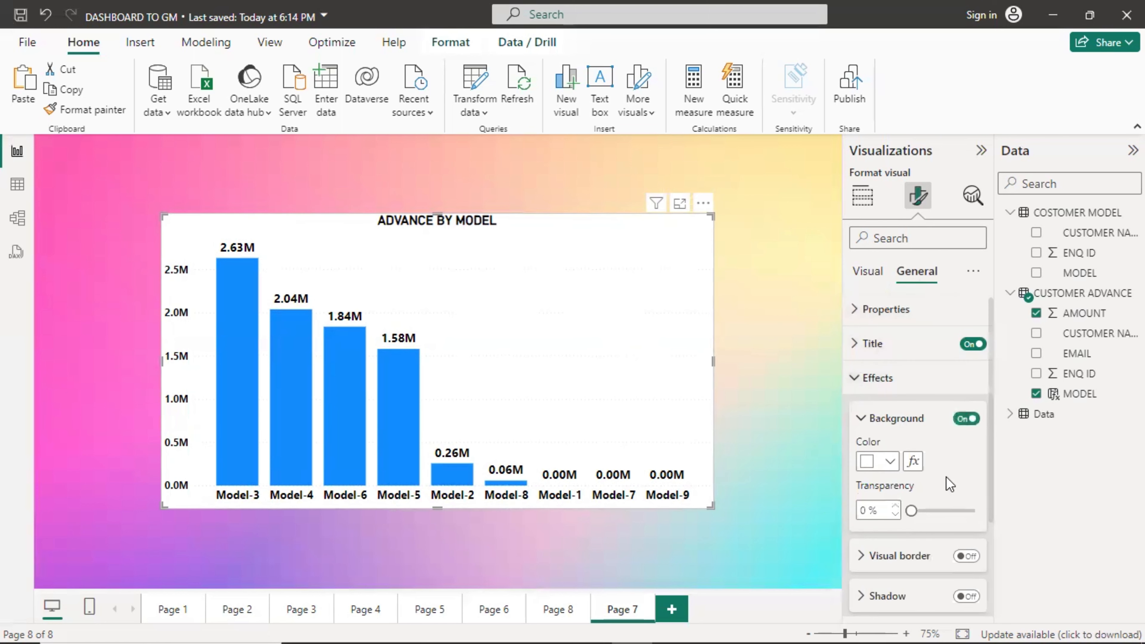
scroll(949, 518, down, 2)
click(966, 463)
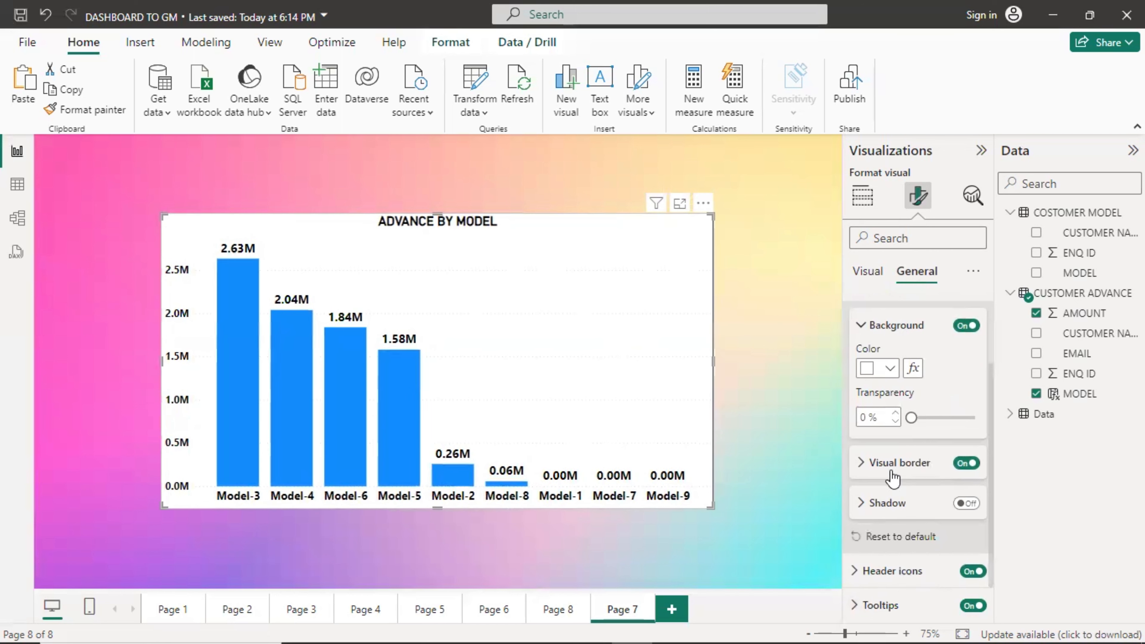
click(861, 463)
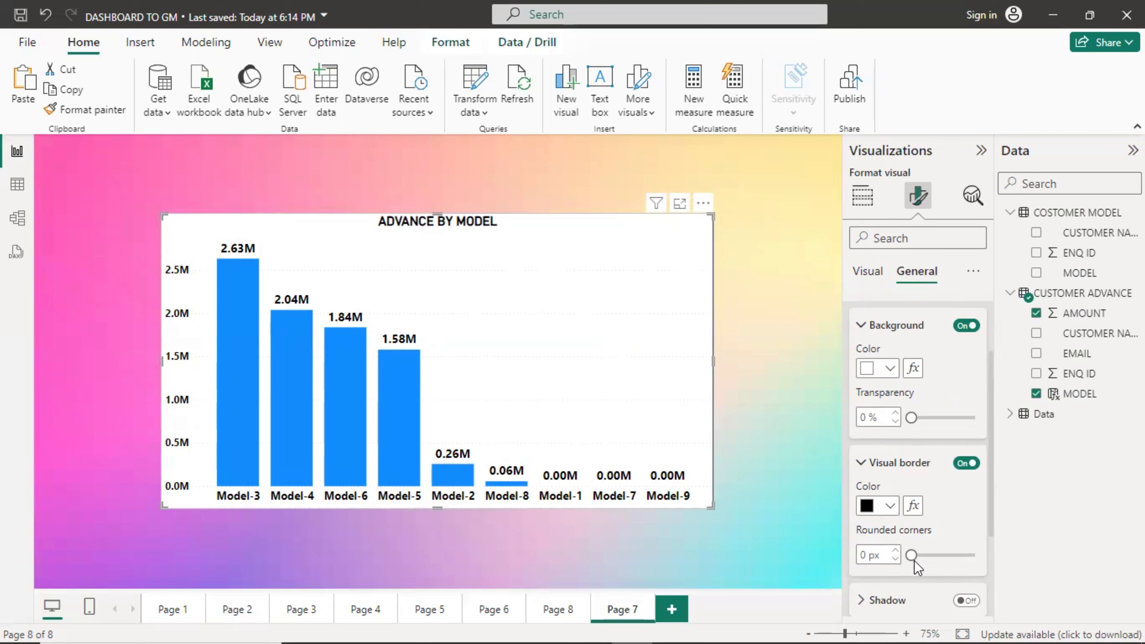
click(879, 506)
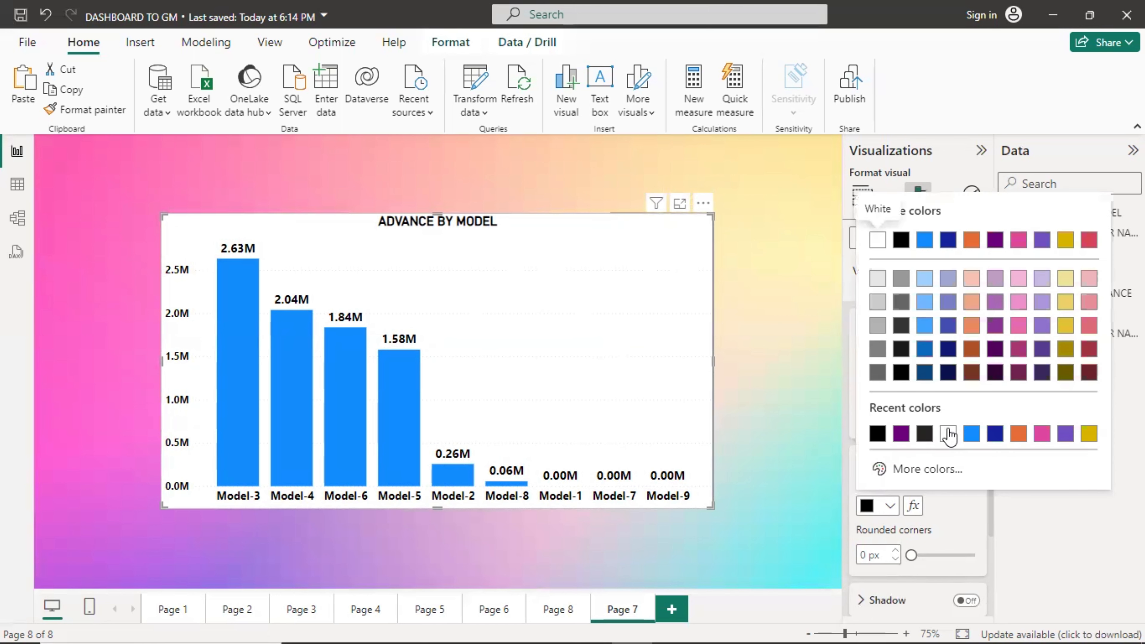
click(878, 240)
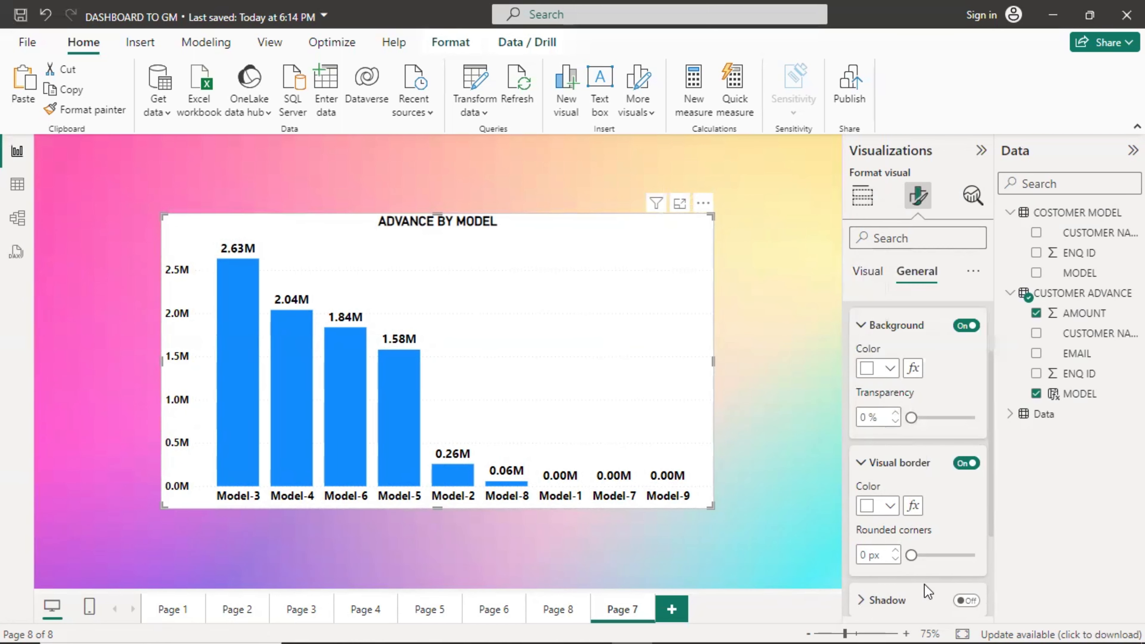
drag(908, 556, 942, 560)
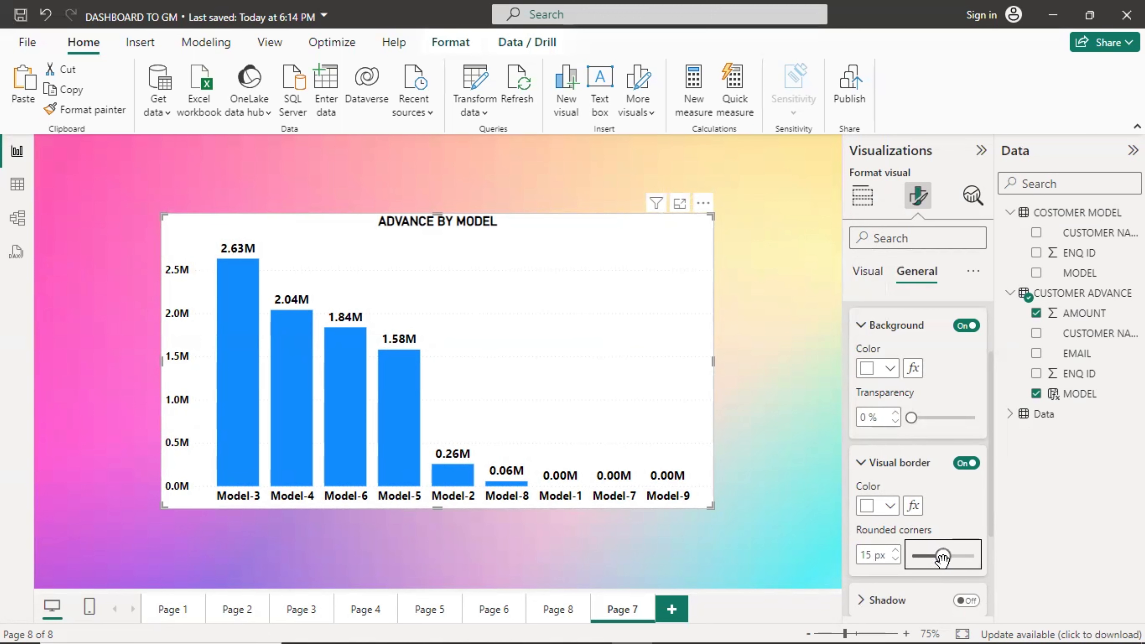
click(790, 415)
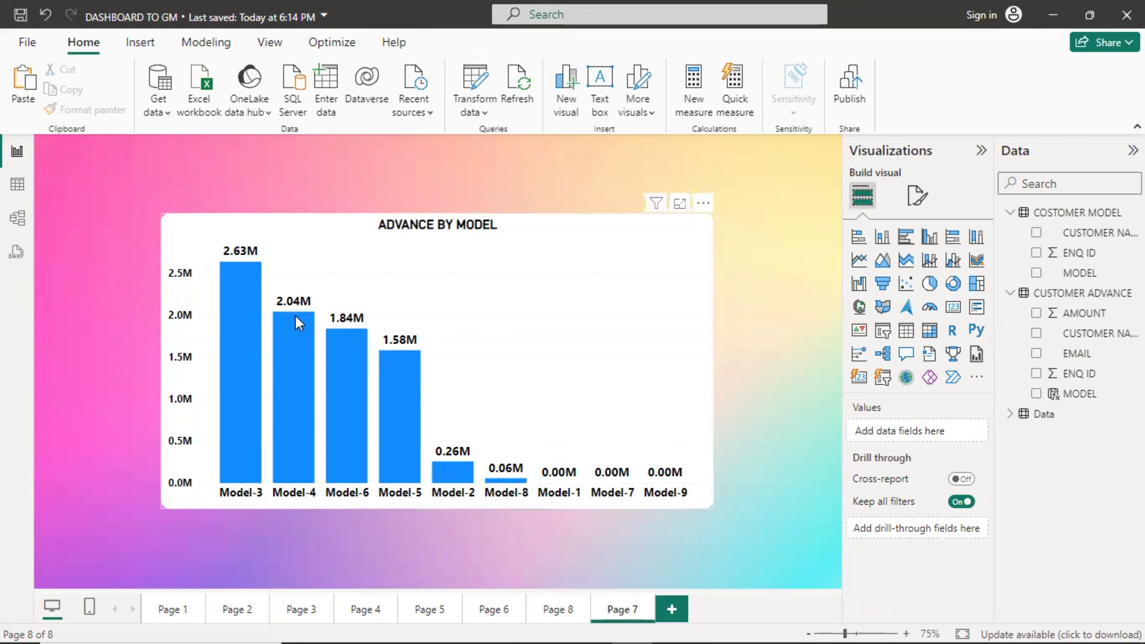
Step: Review the relationships between the tables and the CUSTOMER ADVANCE table data, and return to the report page
mouse_move(299, 317)
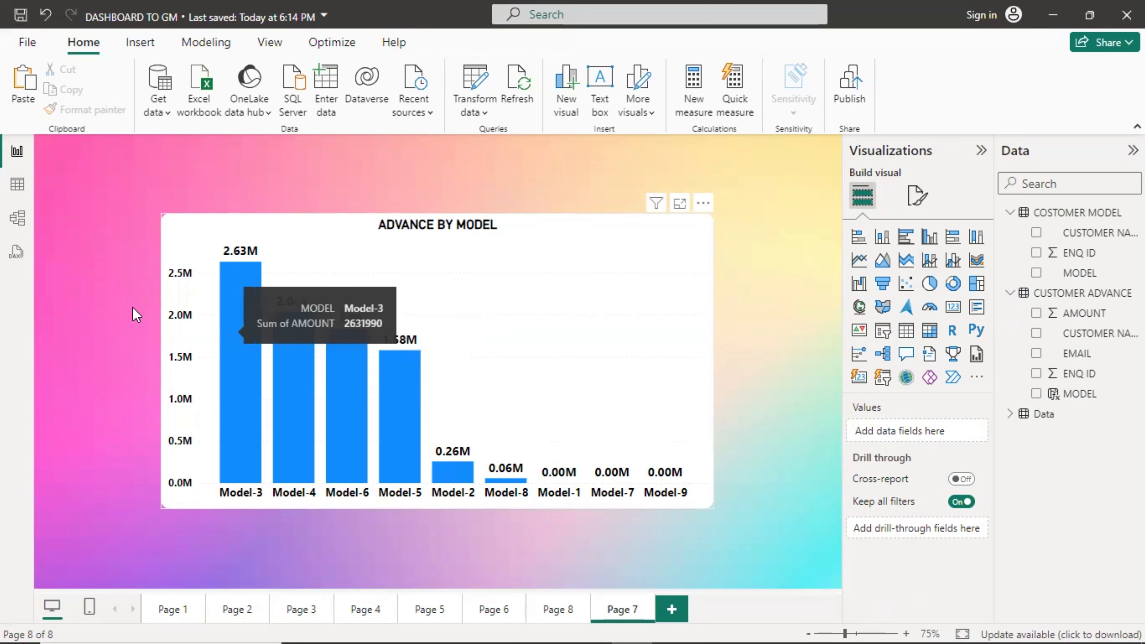
click(13, 225)
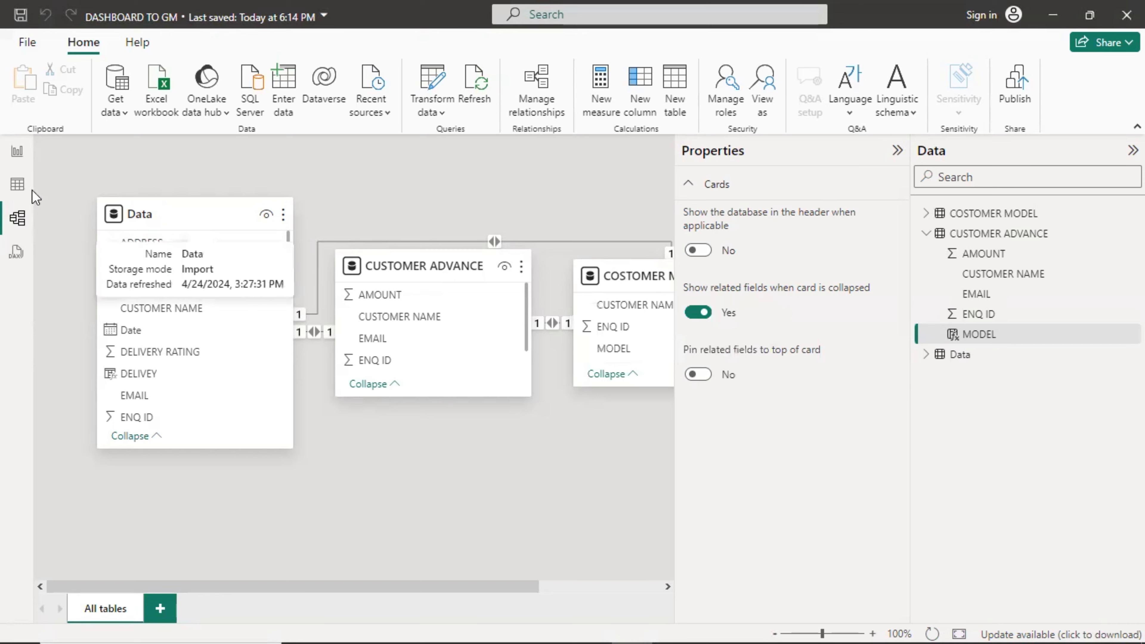
click(17, 185)
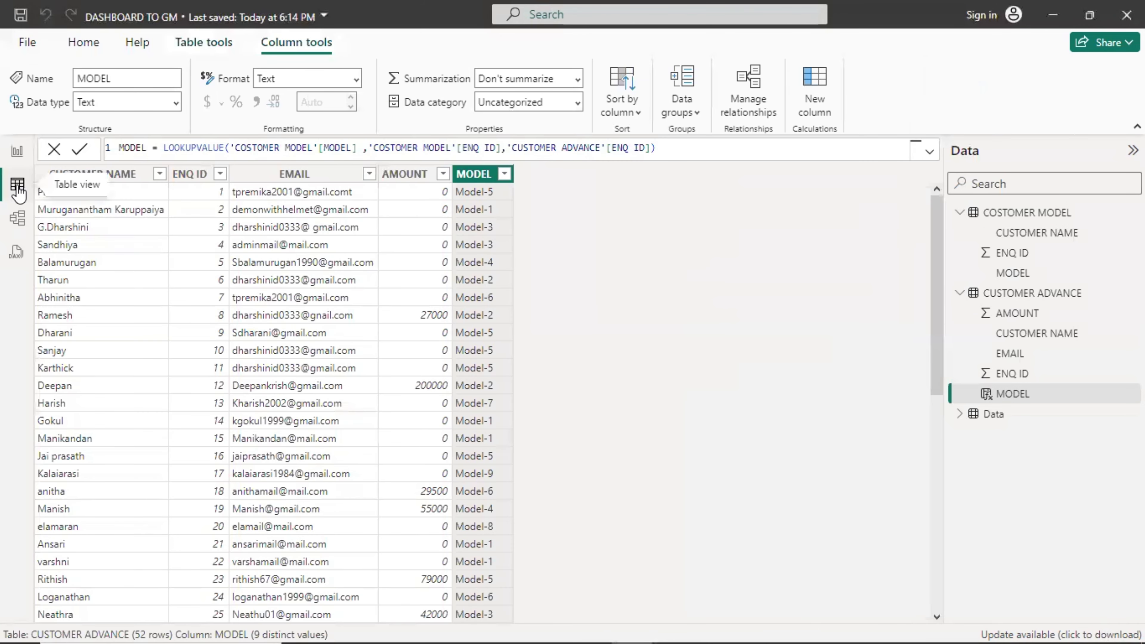
click(17, 153)
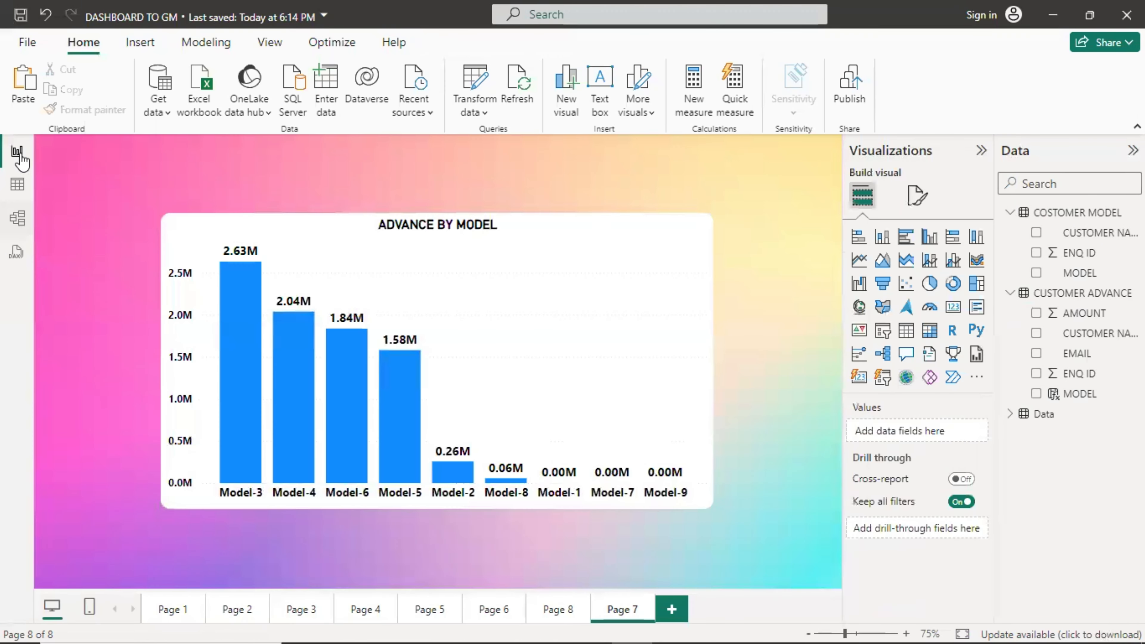